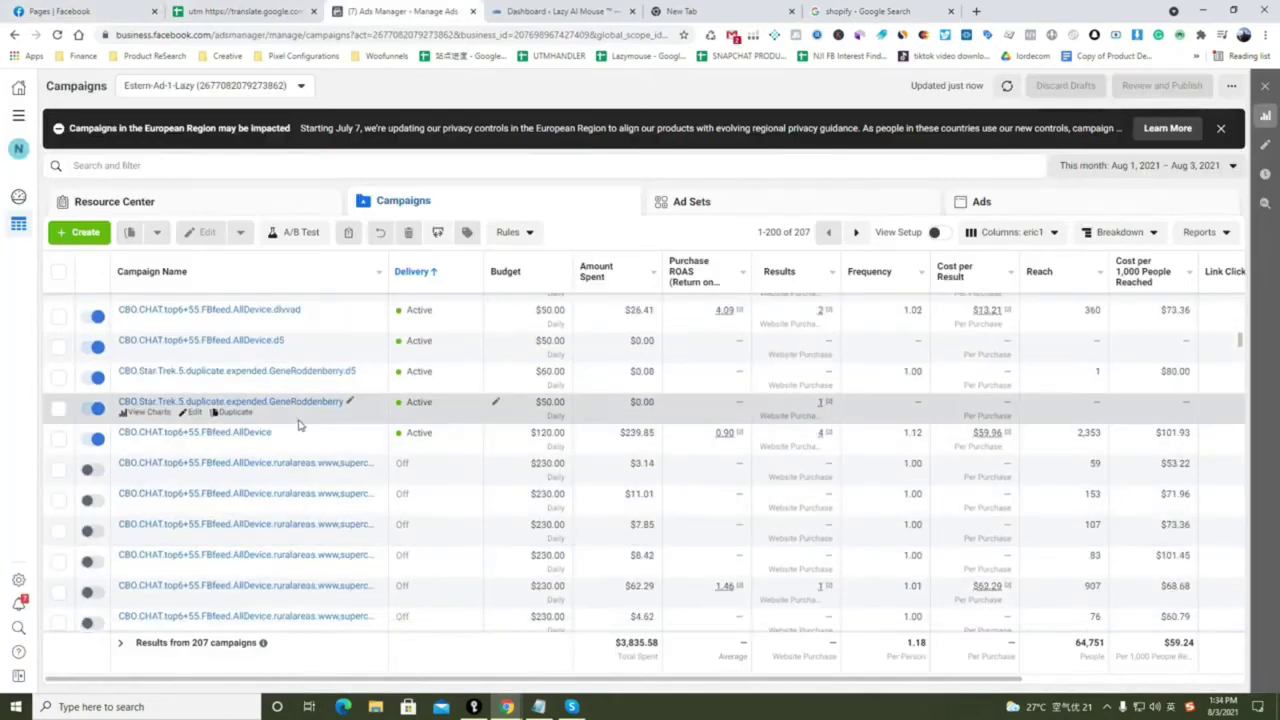
- Select the CBO.CHAT.top6+55.FBfeed.AllDevice campaign and show the campaign results for the maximum date range
click(503, 441)
drag(888, 394, 1070, 398)
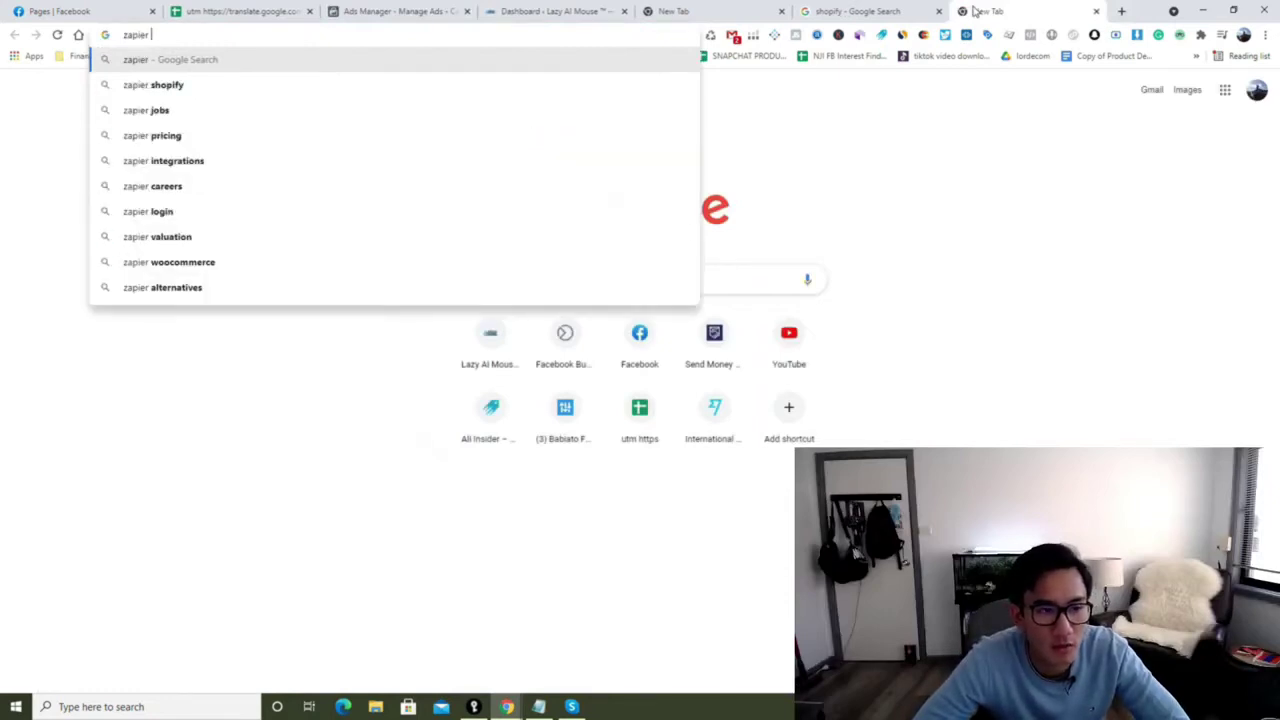
click(1096, 11)
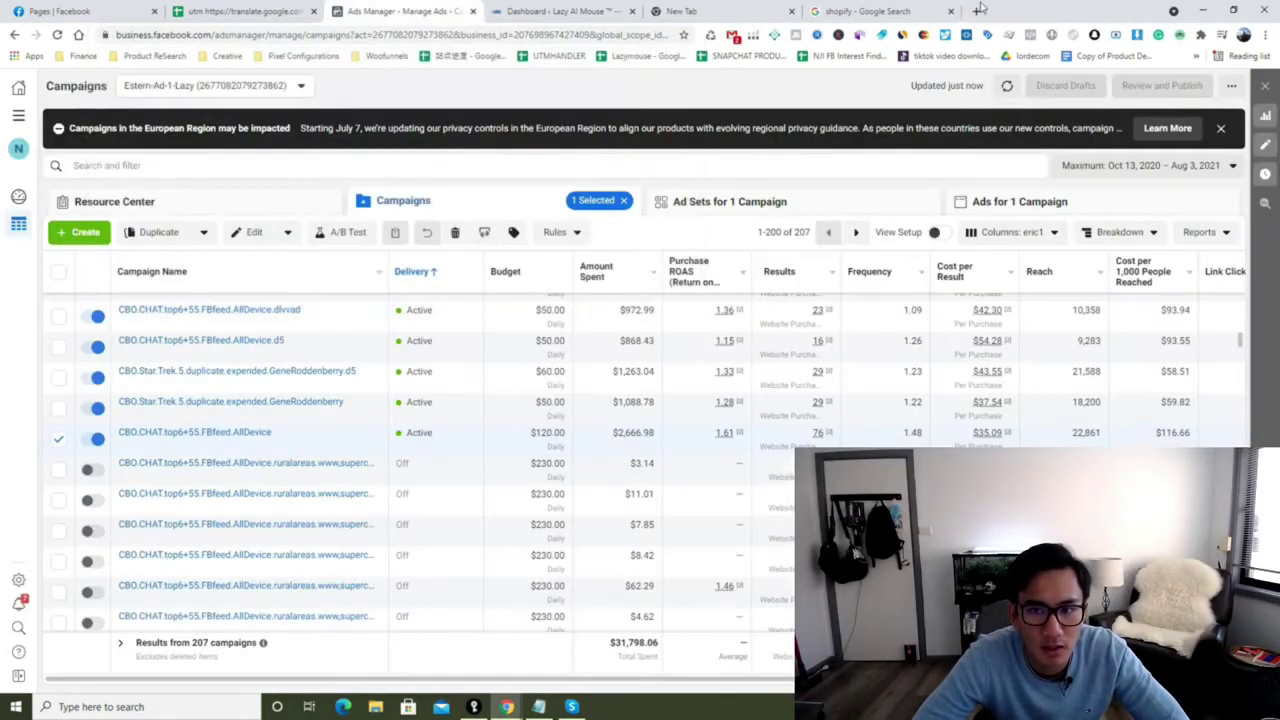
click(890, 11)
click(405, 11)
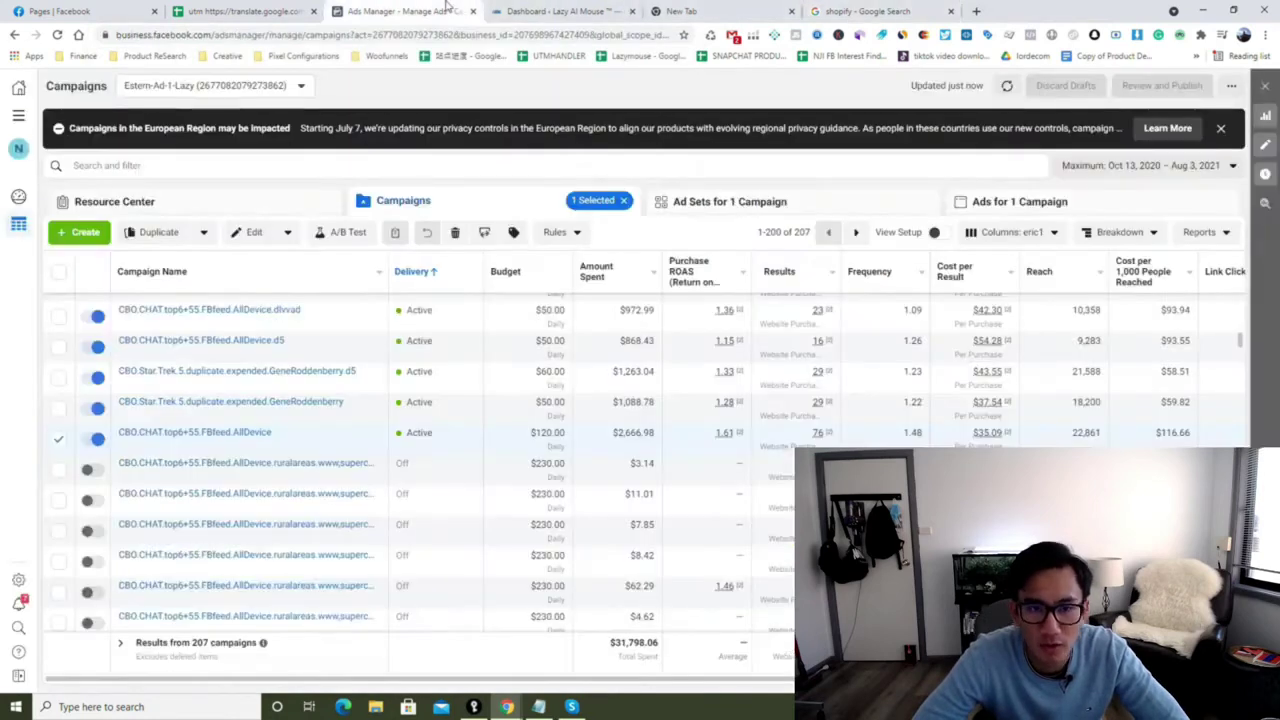
- Switch to the Lazy AI Mouse WordPress dashboard and open the most recent WooCommerce order
click(560, 11)
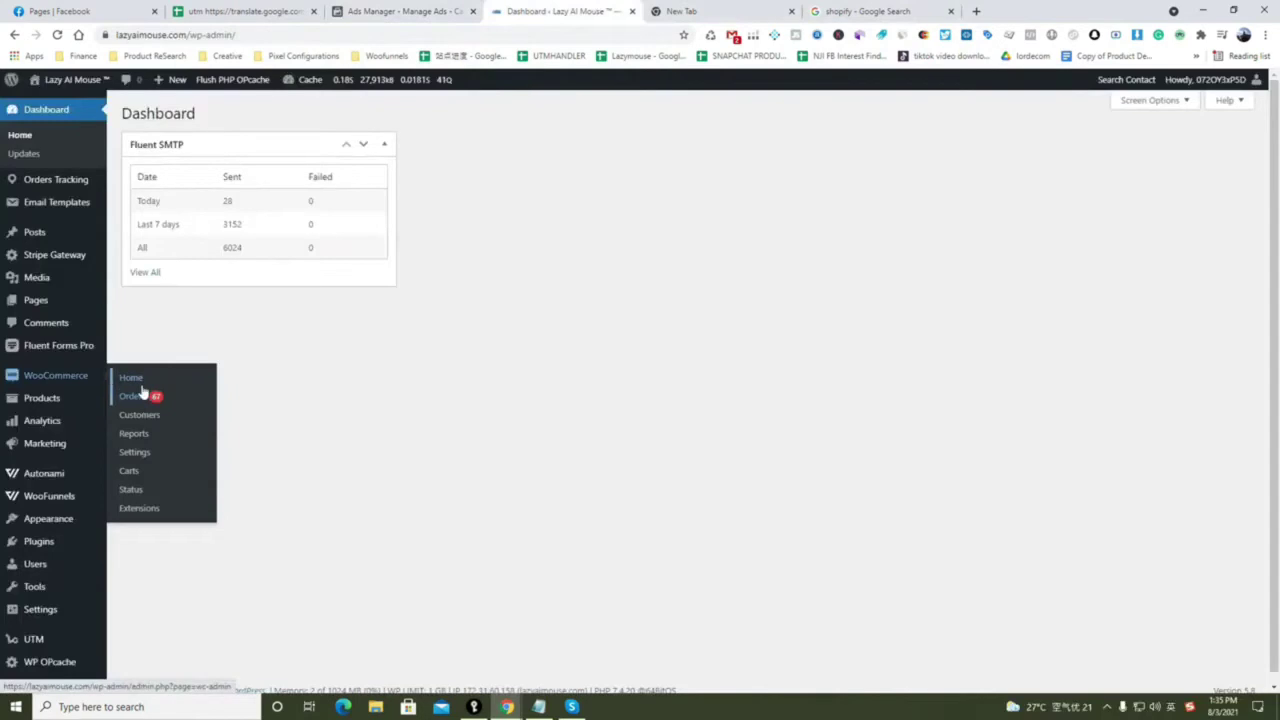
scroll(63, 517, down, 1)
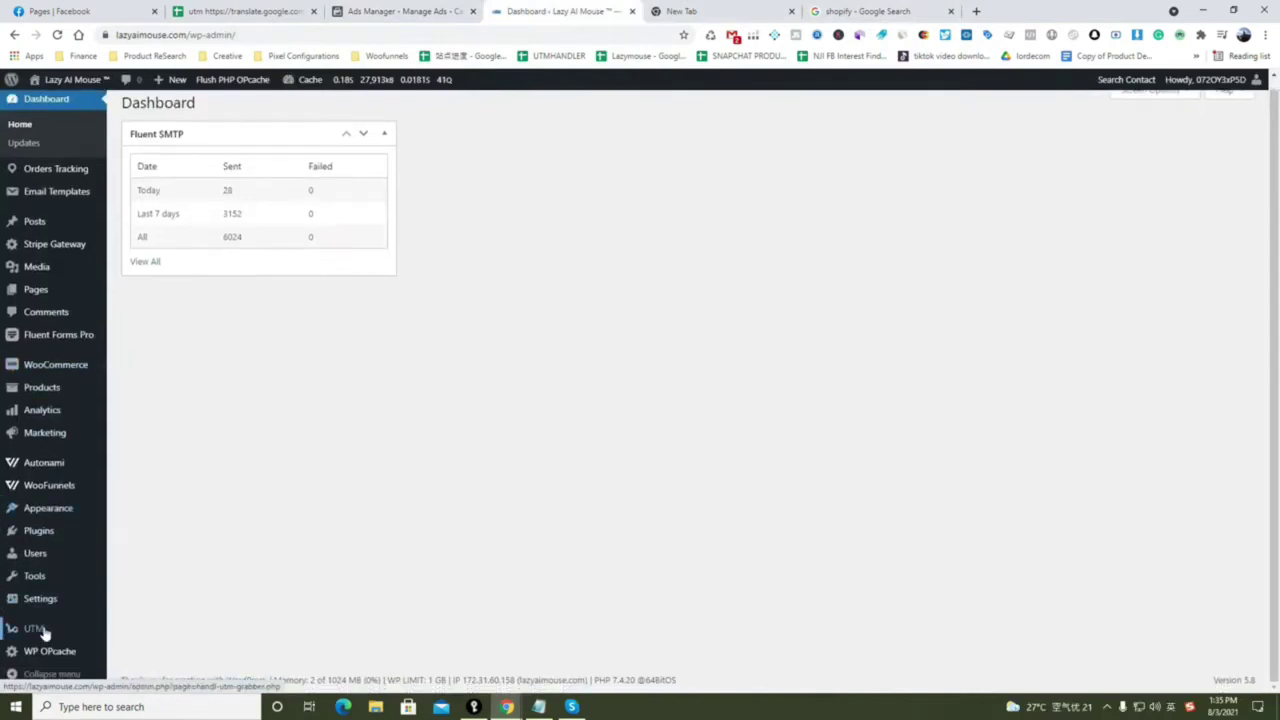
click(157, 623)
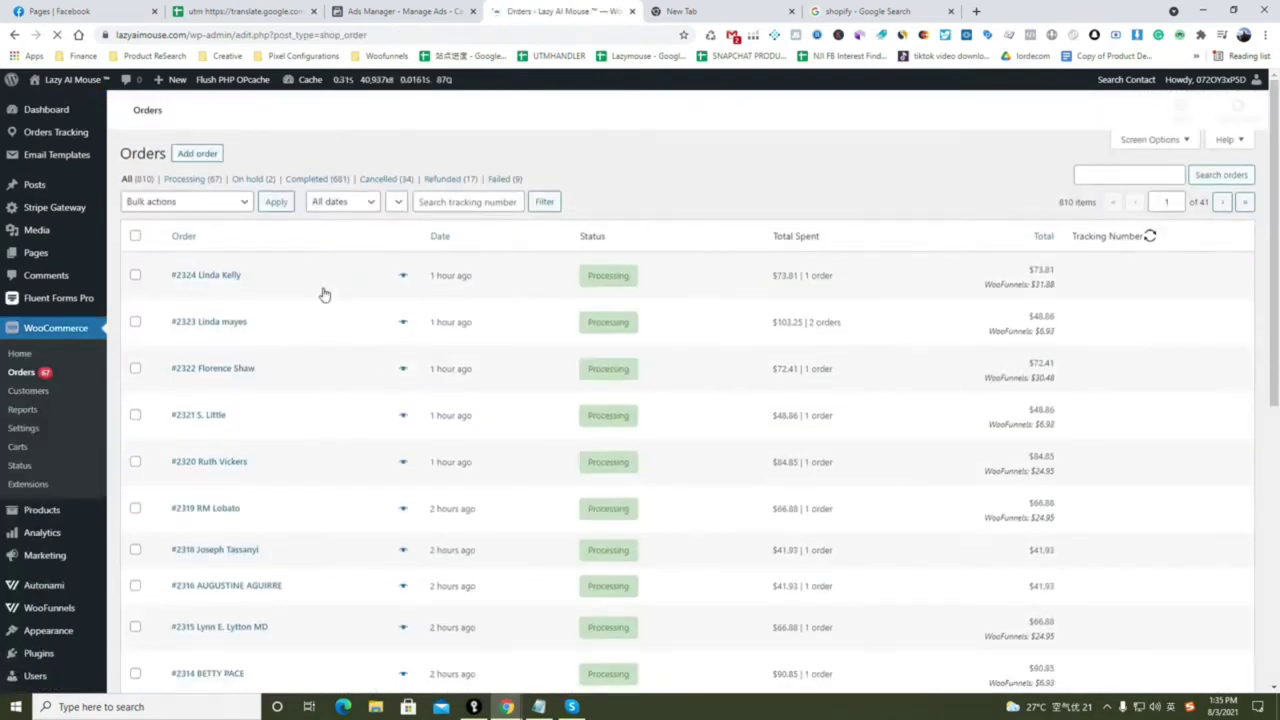
click(219, 279)
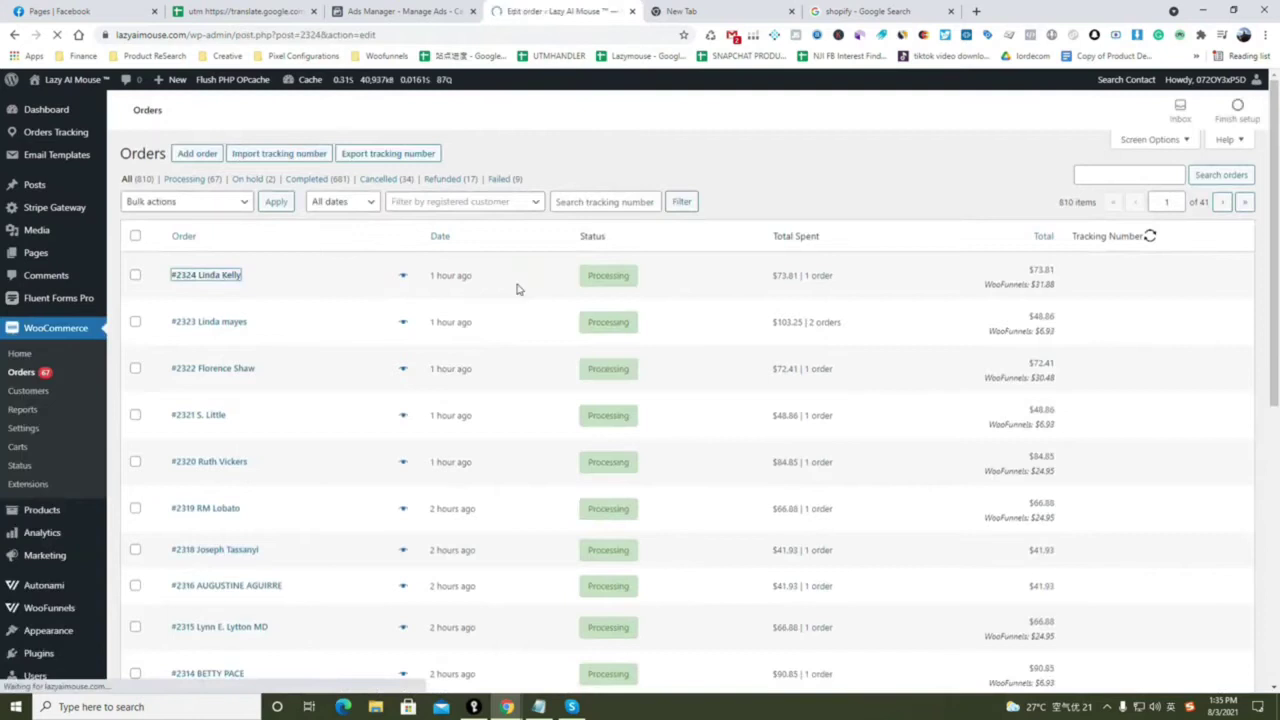
- Look through the order's items, totals and refund details and find its HandL UTM Grabber V3 tracking data
scroll(657, 371, down, 3)
scroll(657, 371, down, 1)
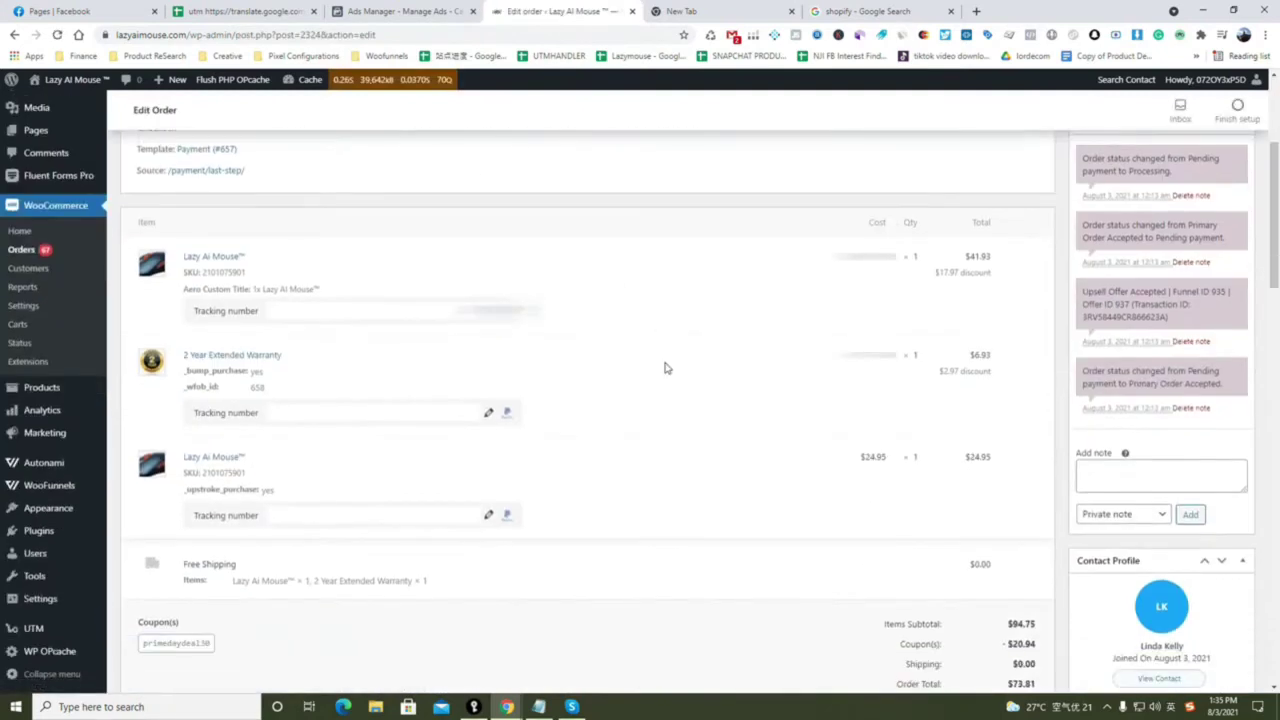
scroll(702, 366, down, 5)
scroll(951, 463, up, 2)
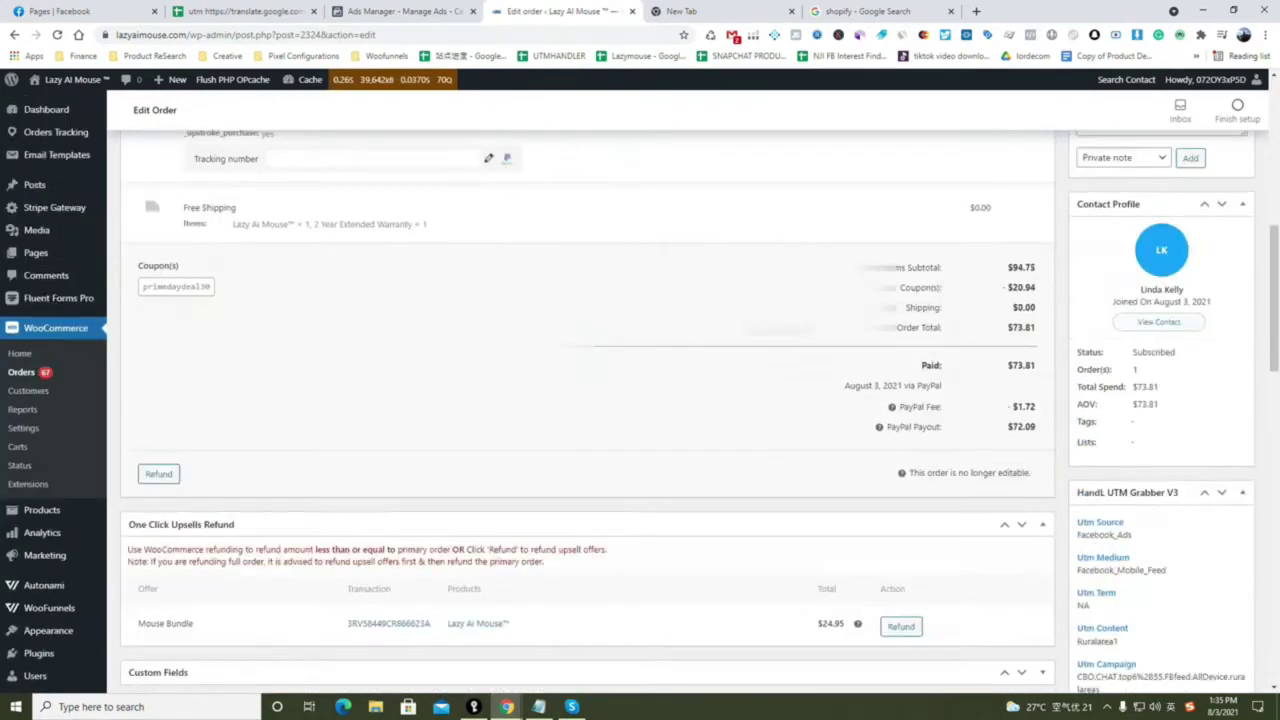
scroll(912, 364, down, 3)
scroll(912, 363, up, 10)
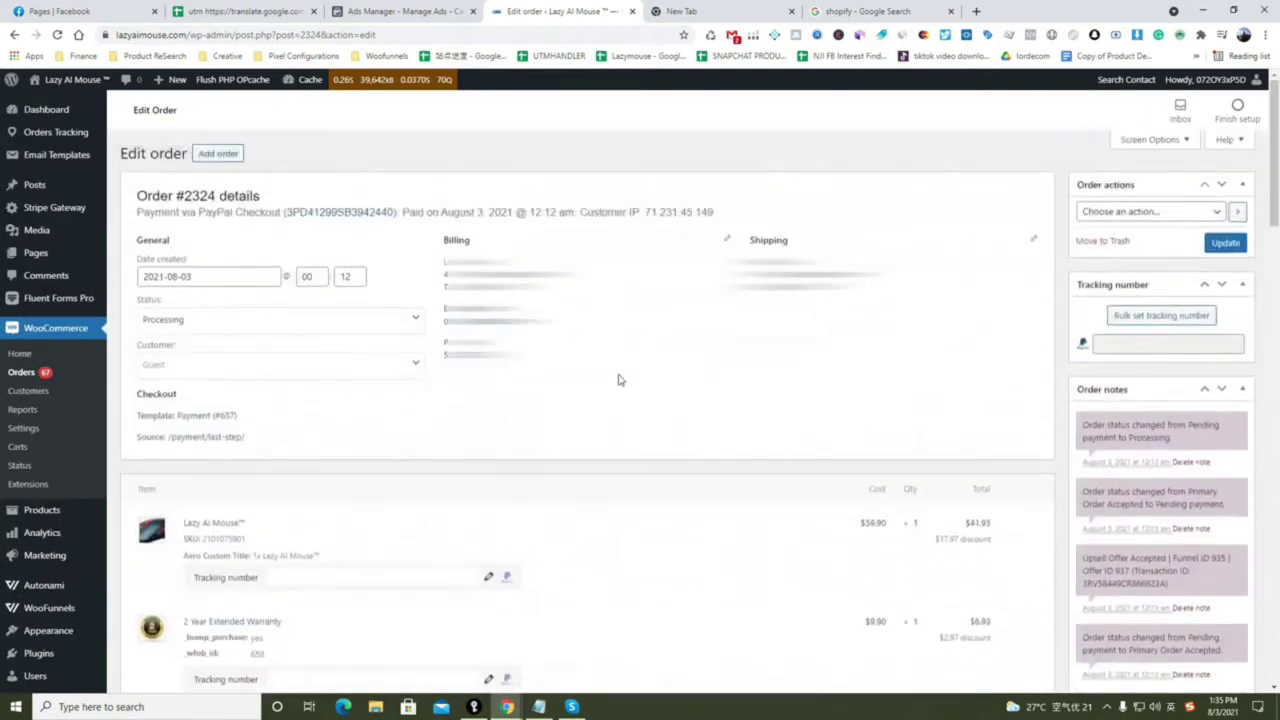
scroll(617, 377, down, 3)
scroll(446, 383, down, 7)
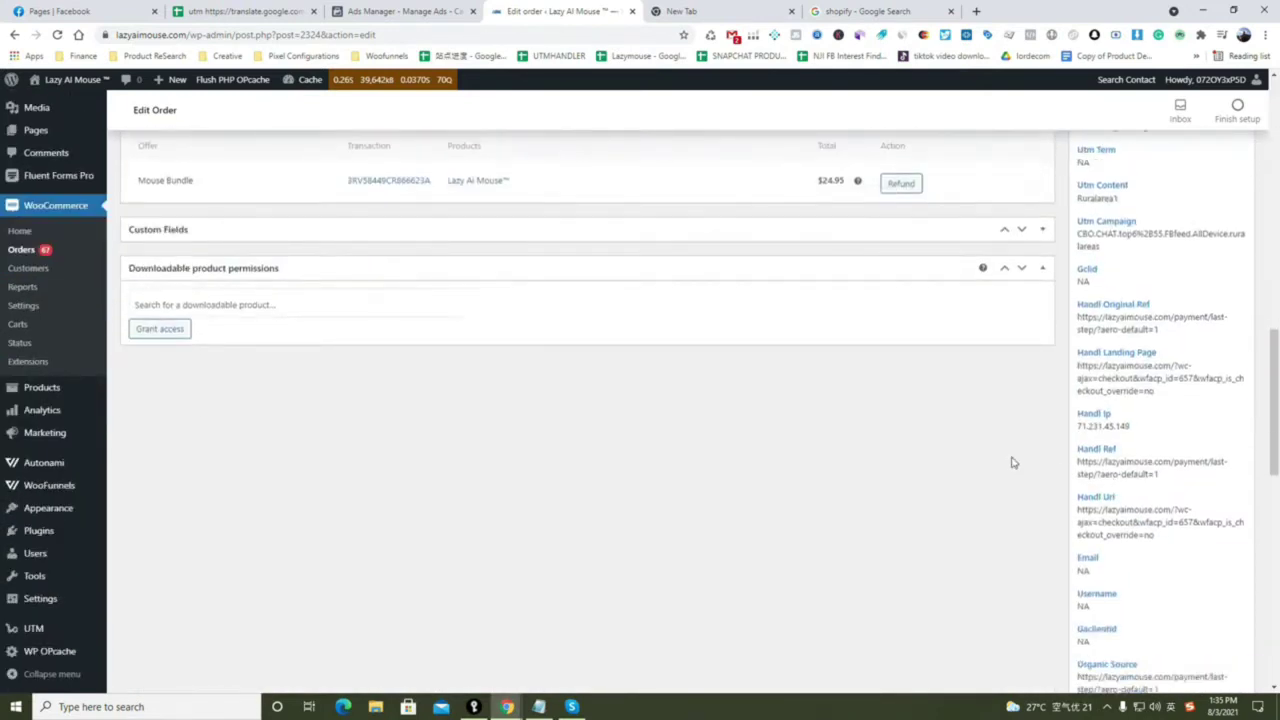
scroll(1012, 463, up, 1)
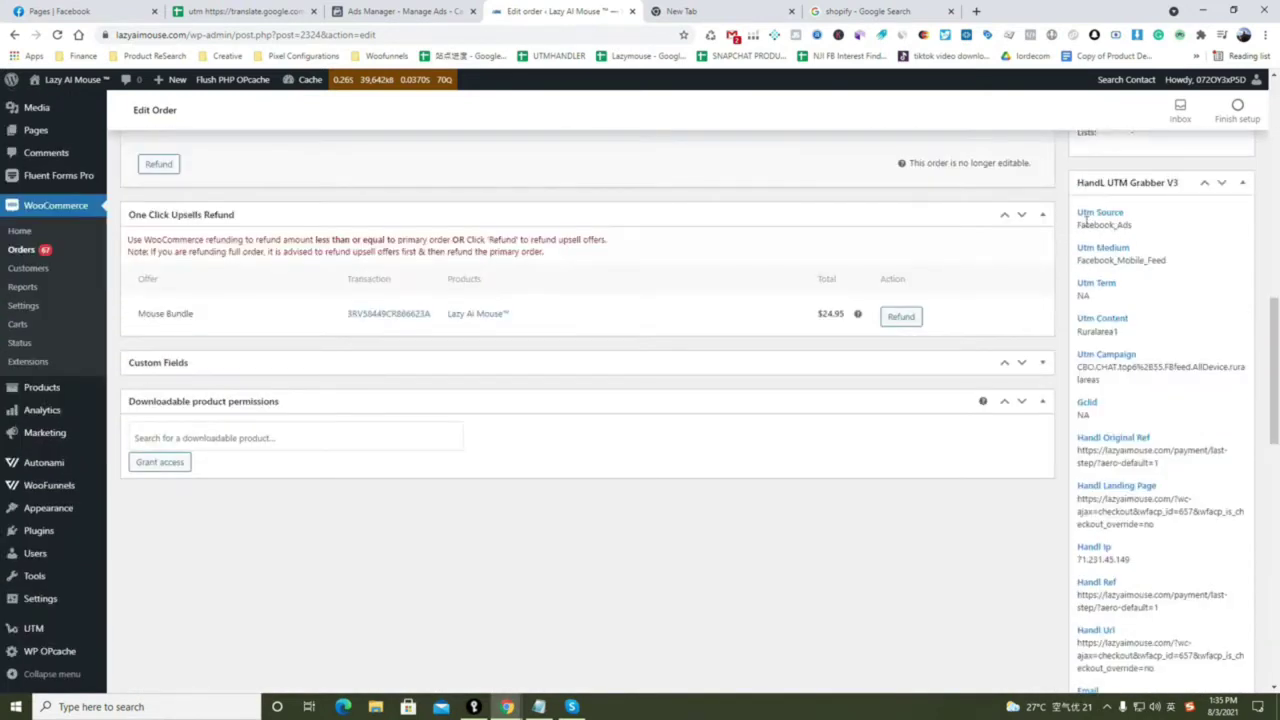
- Highlight the order's UTM source, medium, content and campaign values to examine the ad attribution
drag(1086, 220, 1165, 262)
drag(1092, 332, 1148, 343)
drag(1079, 366, 1172, 378)
- Highlight the customer IP recorded in the Handl Ip field of the tracking data
scroll(1172, 378, down, 2)
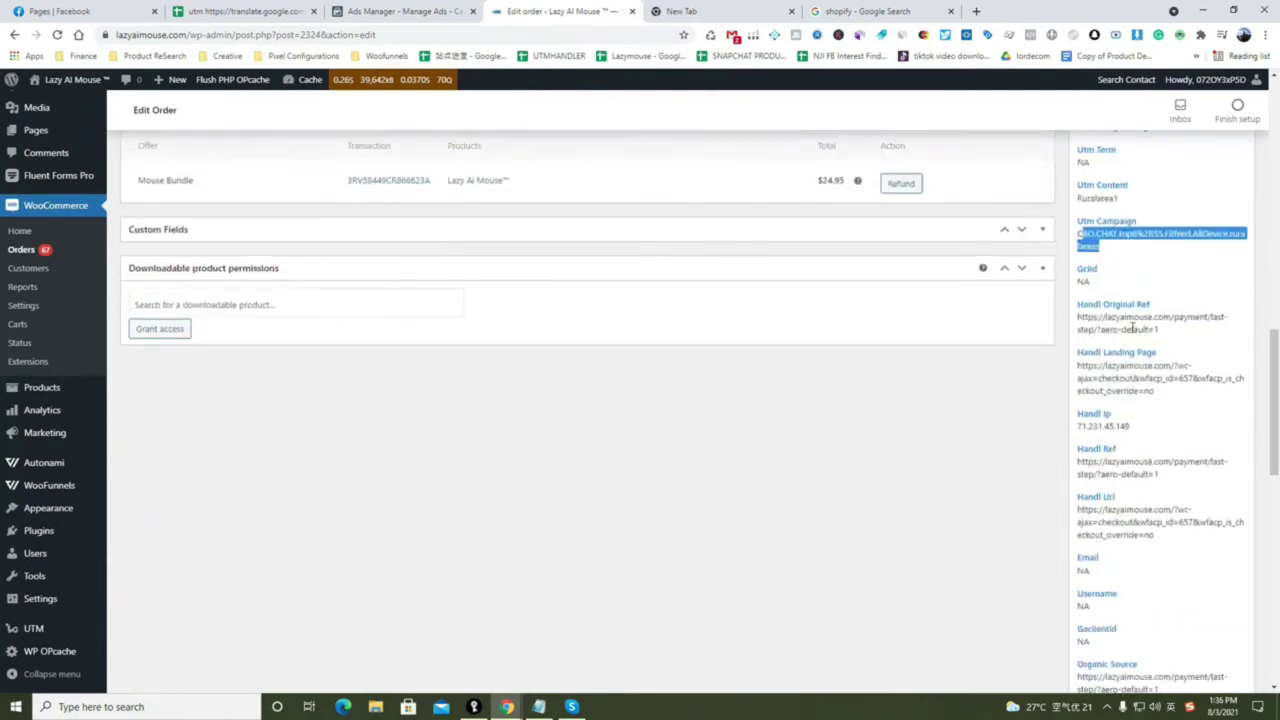
scroll(1133, 326, down, 2)
drag(1108, 293, 1147, 306)
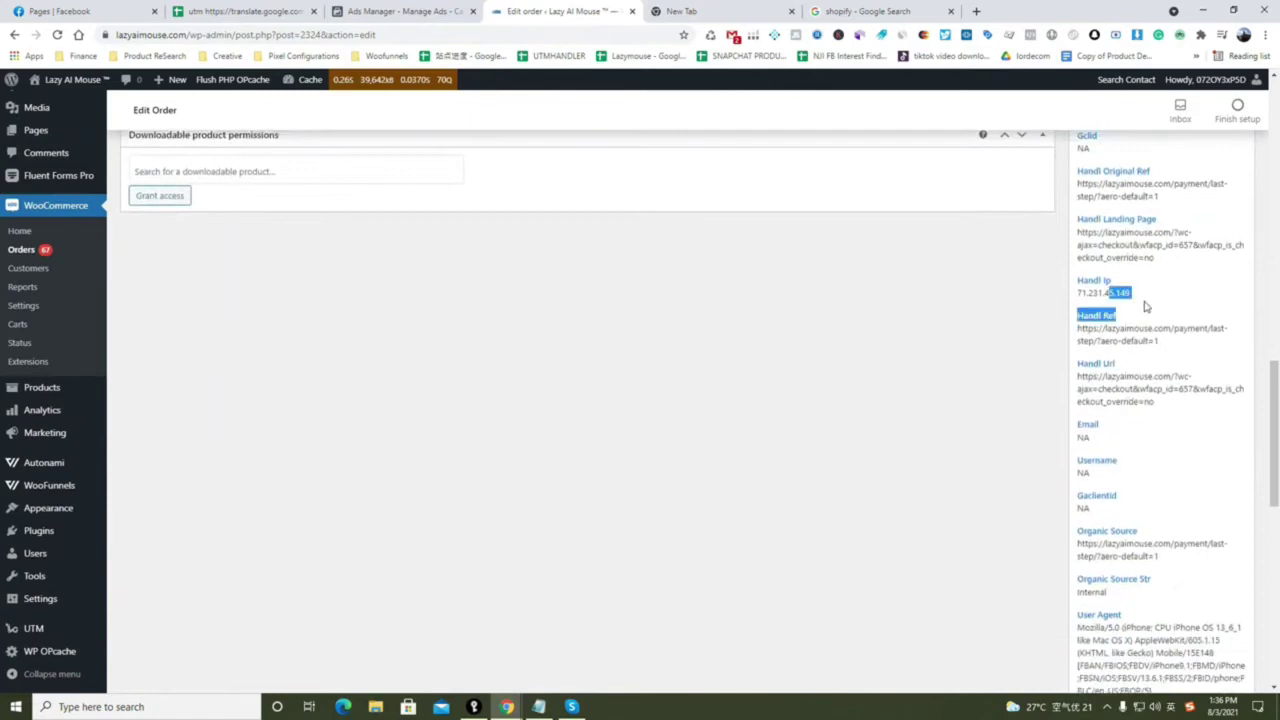
- Highlight the User Agent value and examine its iOS version and iPhone model
scroll(1140, 366, down, 2)
scroll(1140, 372, down, 2)
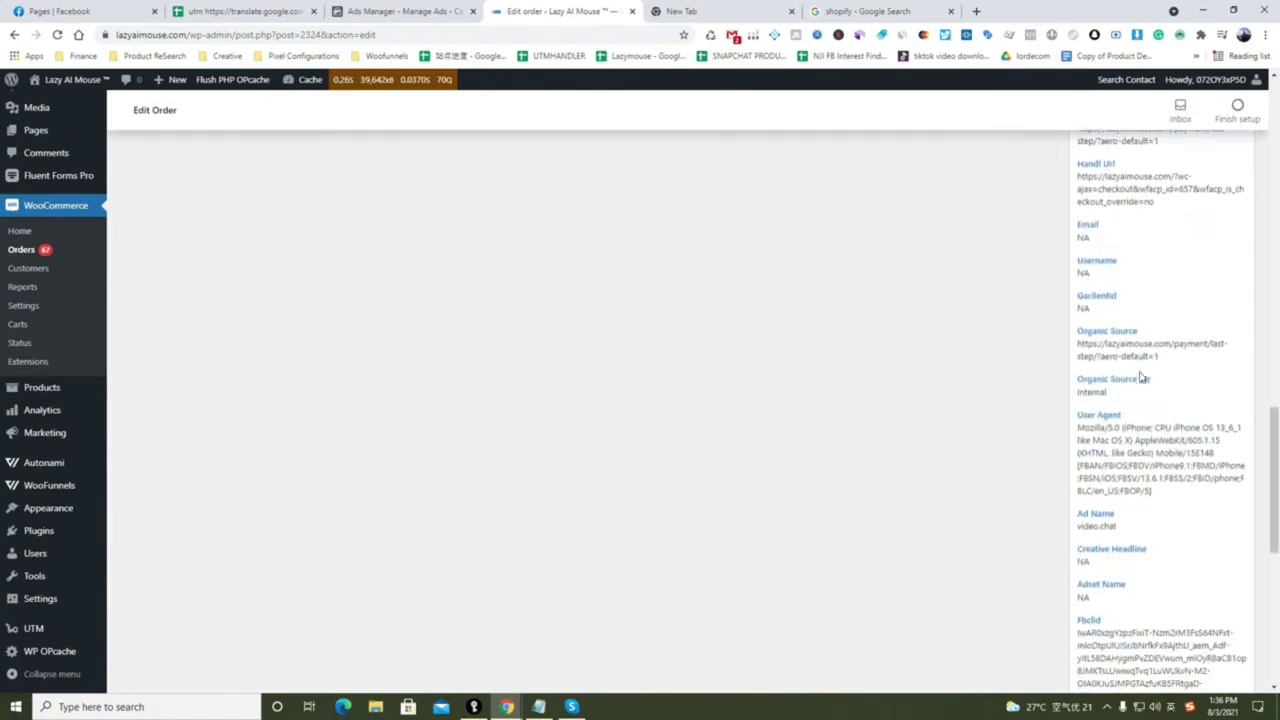
drag(1085, 365, 1195, 429)
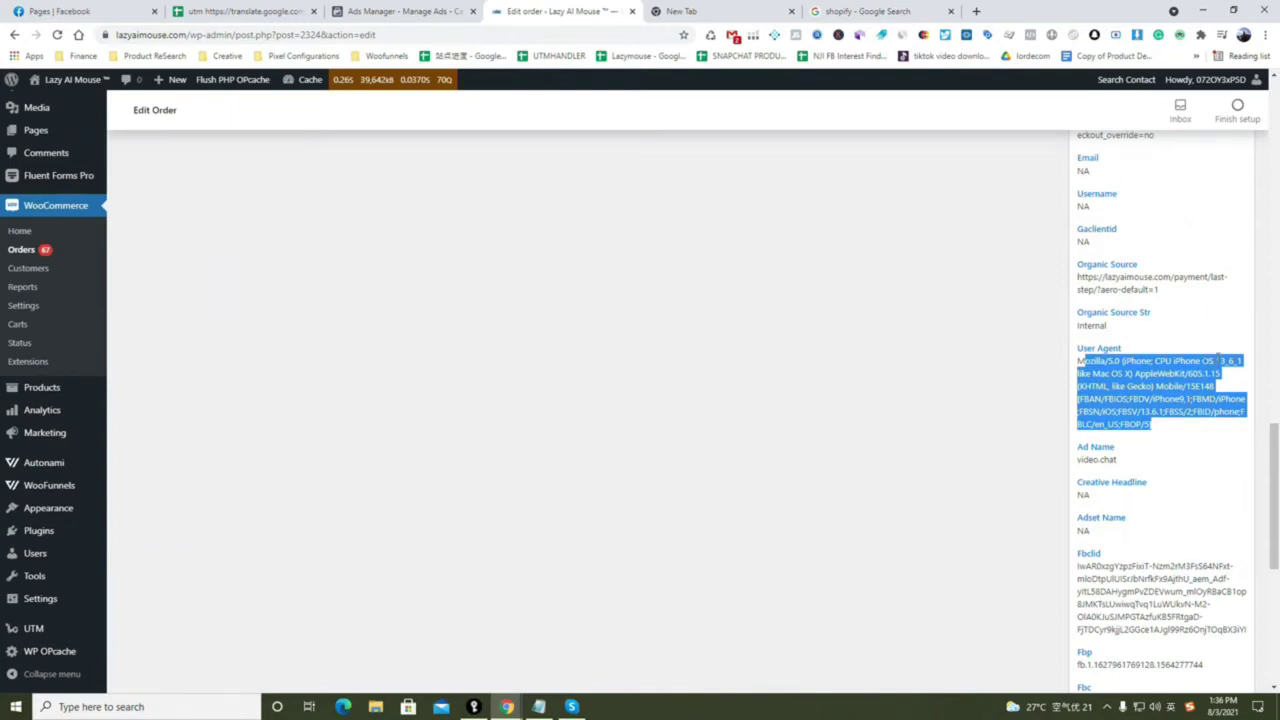
drag(1216, 360, 1229, 359)
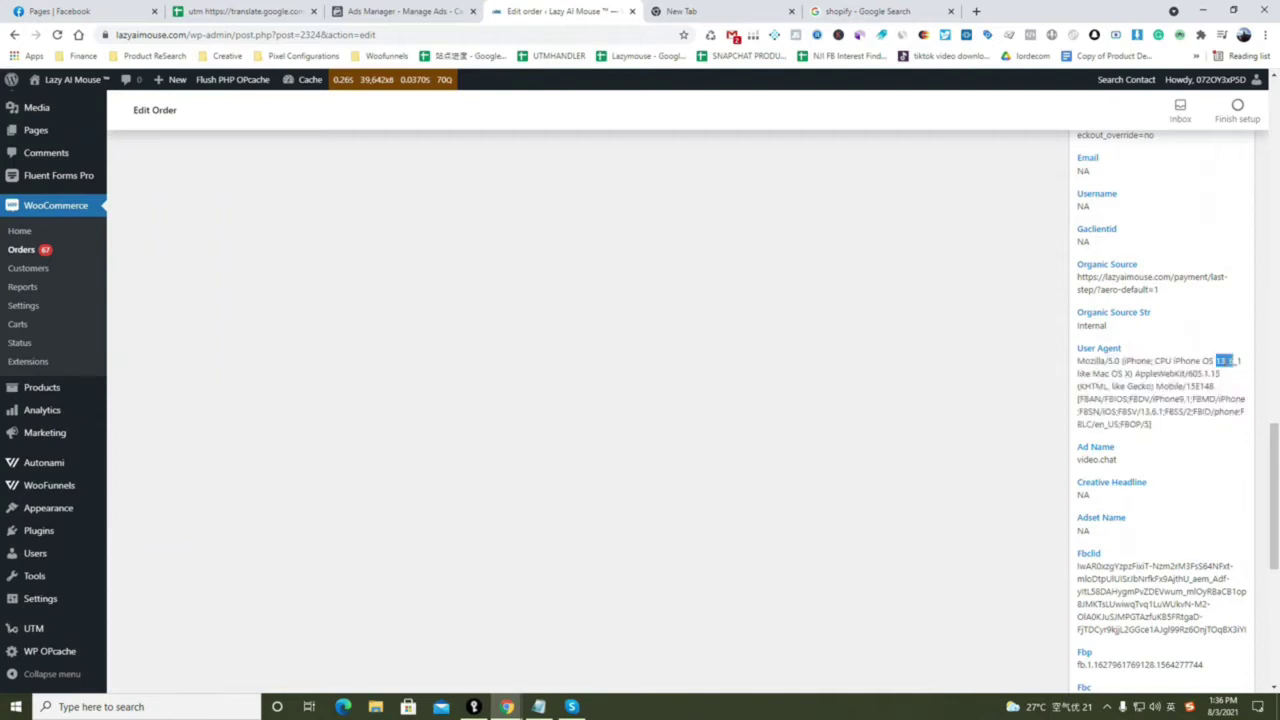
click(1230, 364)
scroll(1166, 407, down, 1)
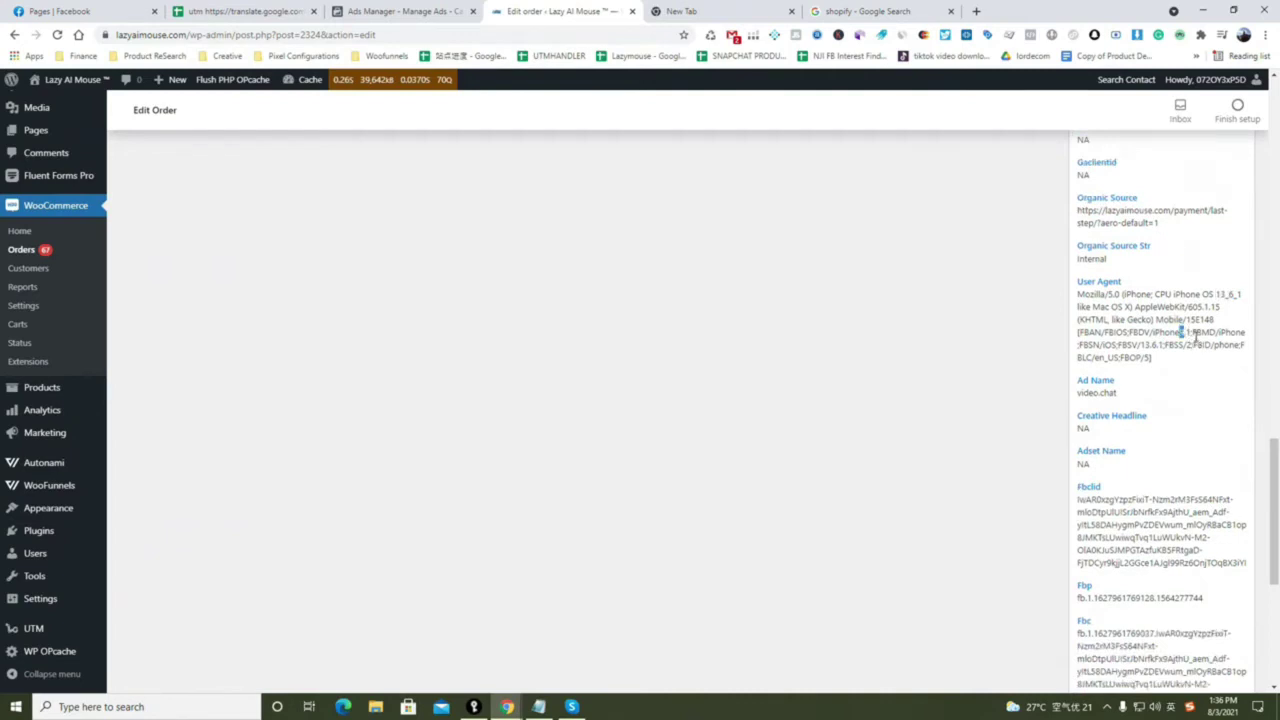
- Examine the ad name, adset name, Fbp and Fbc fields and highlight the Fbclid value
scroll(1193, 345, down, 1)
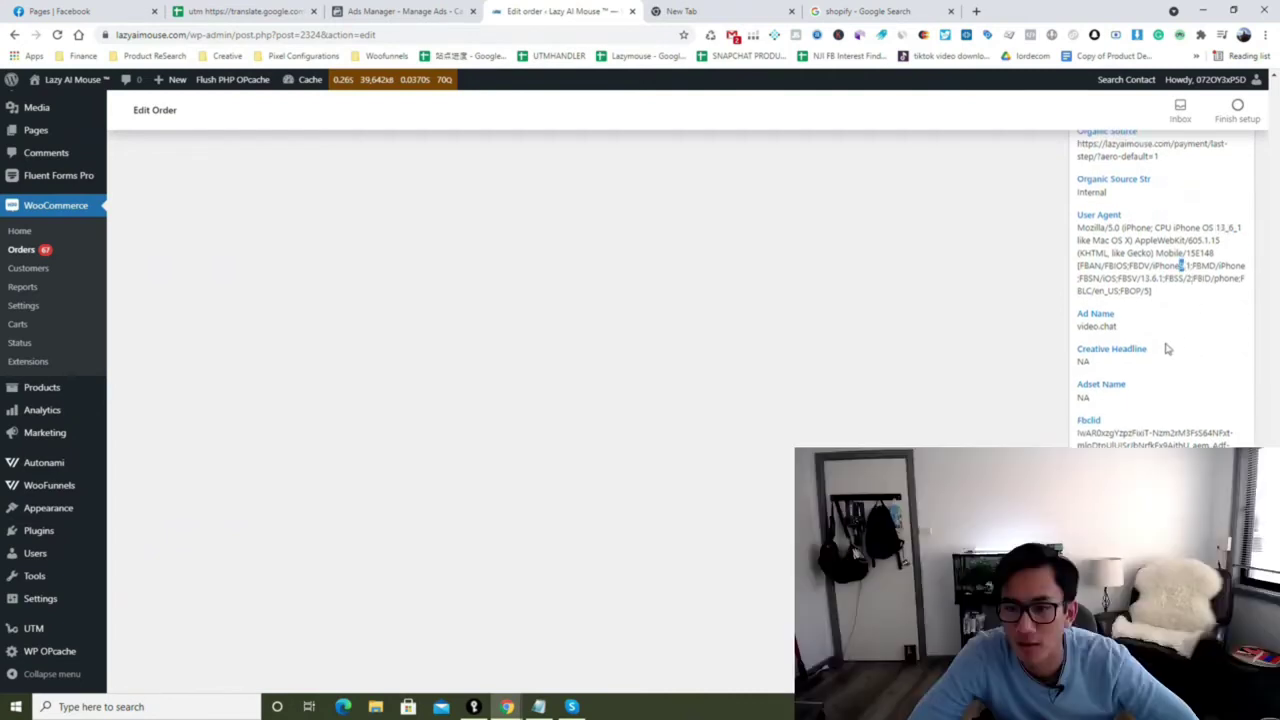
scroll(1168, 346, down, 2)
scroll(1167, 344, down, 1)
scroll(1165, 333, up, 2)
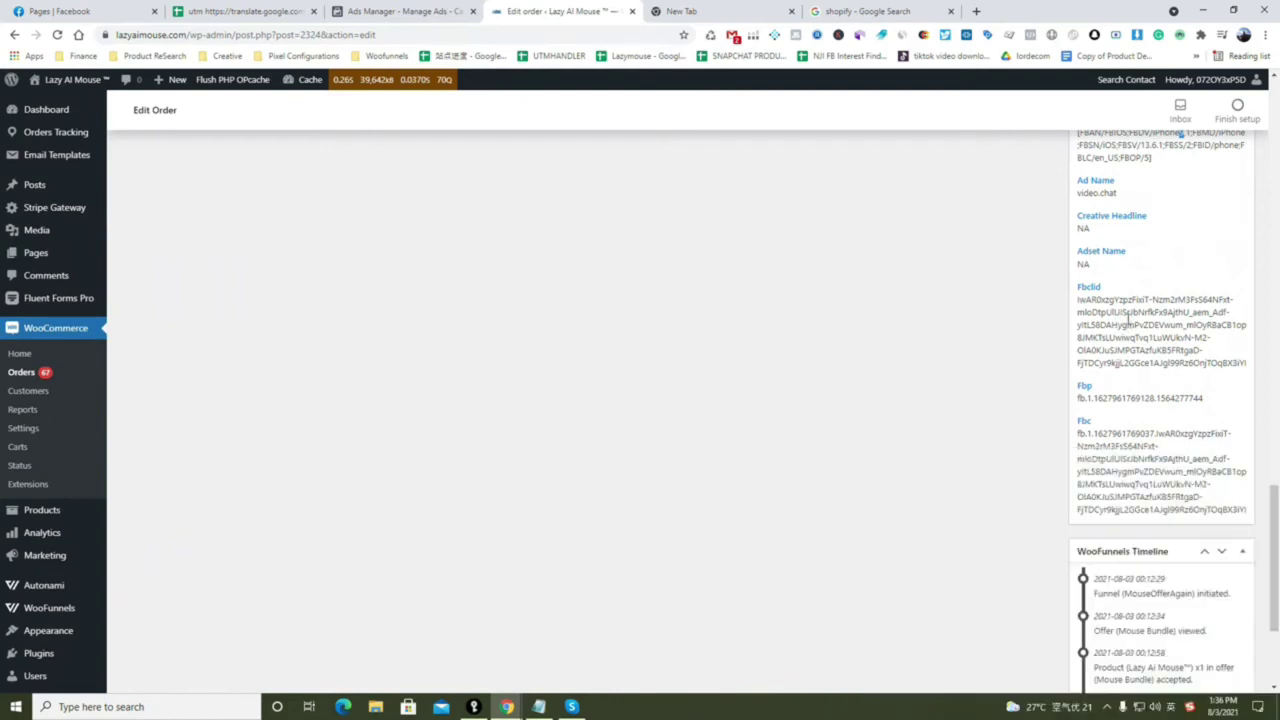
scroll(1140, 316, up, 4)
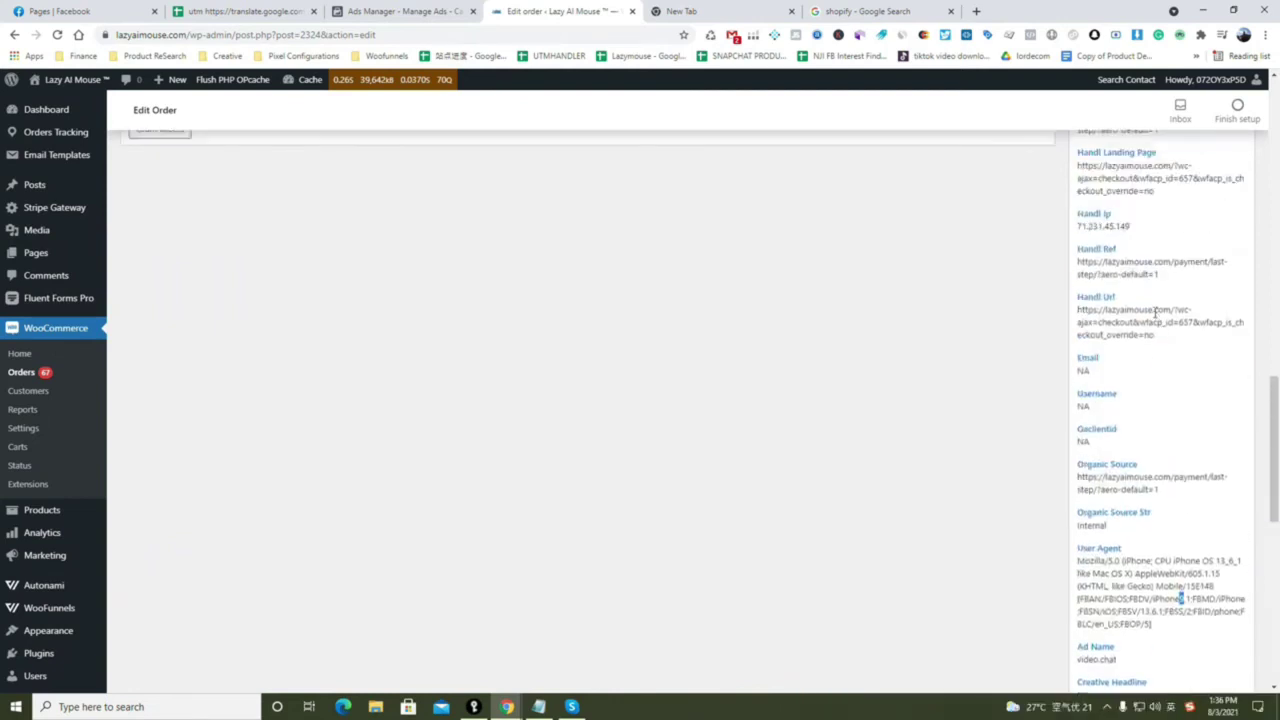
scroll(1161, 350, down, 1)
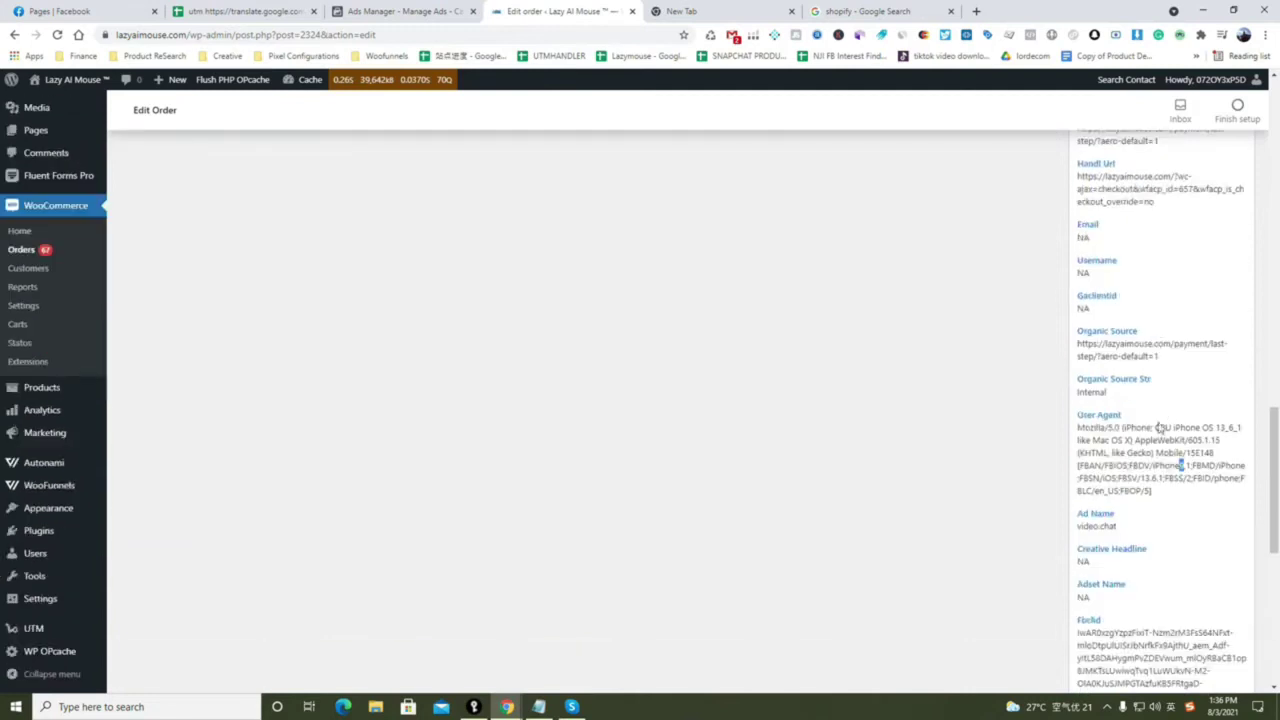
scroll(1140, 418, down, 1)
scroll(1131, 418, down, 1)
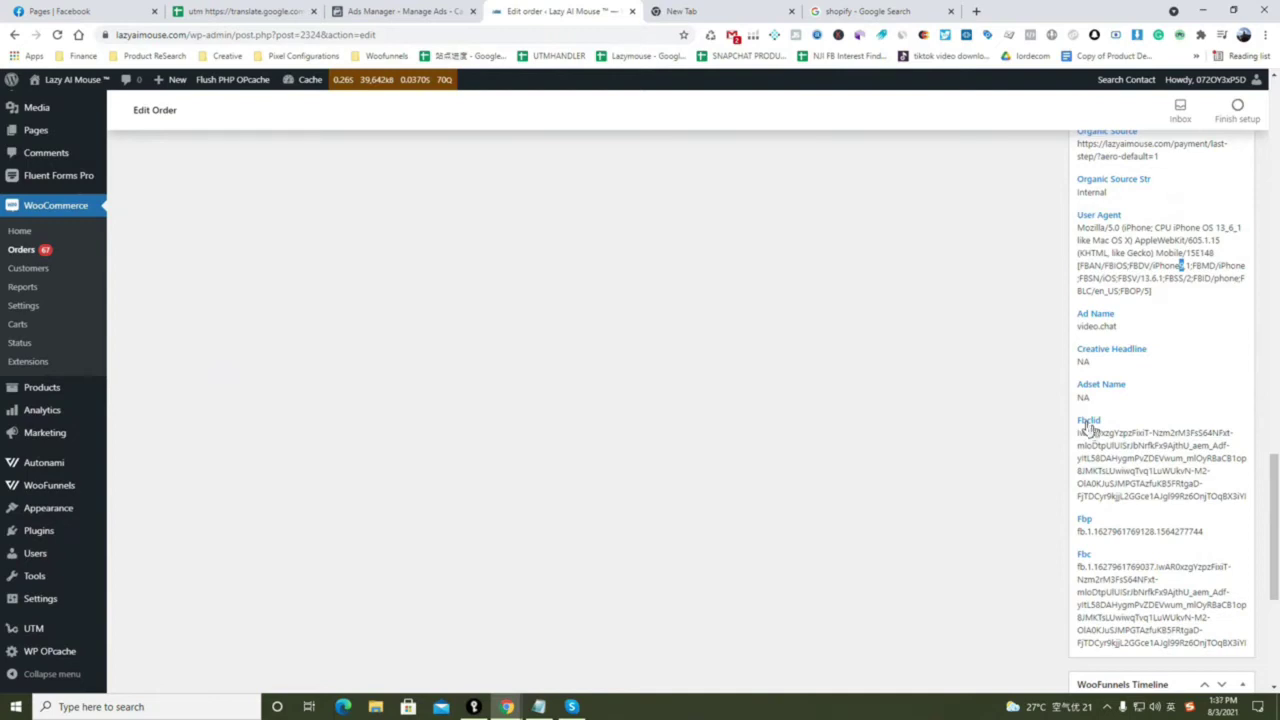
drag(1087, 427, 1178, 496)
scroll(1214, 449, up, 5)
scroll(1213, 449, up, 8)
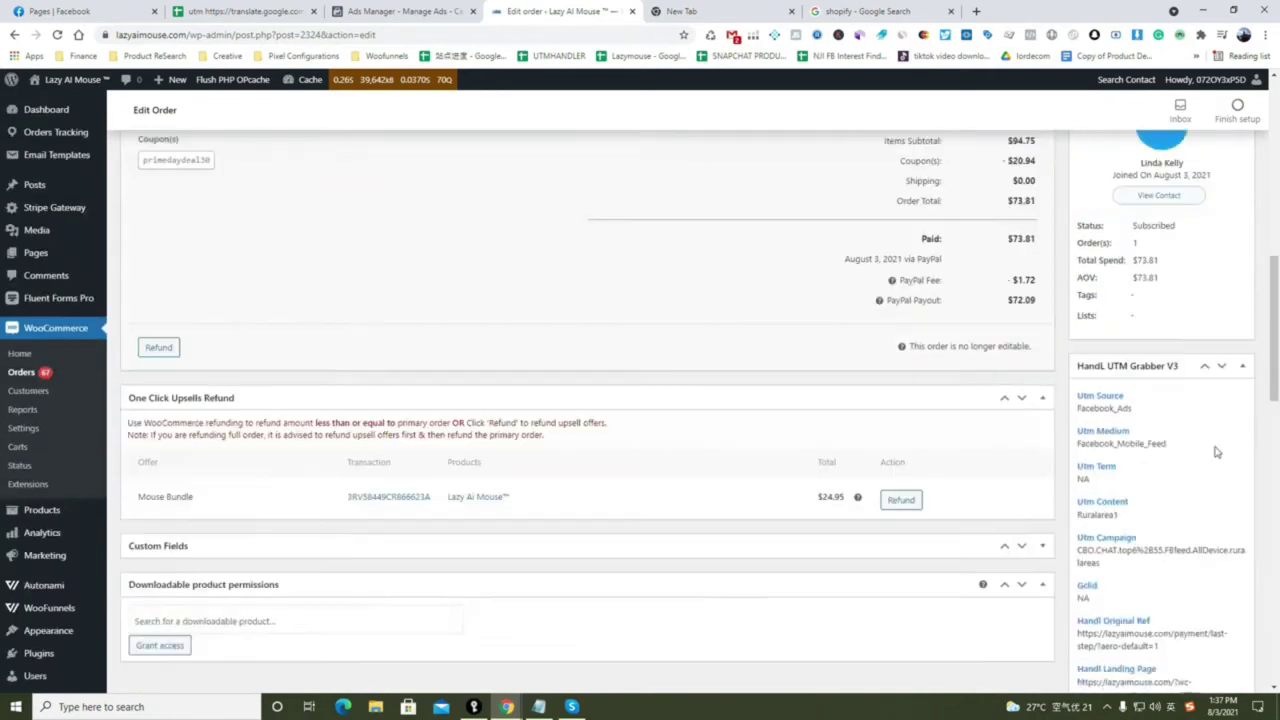
scroll(1214, 449, down, 7)
scroll(1204, 442, down, 3)
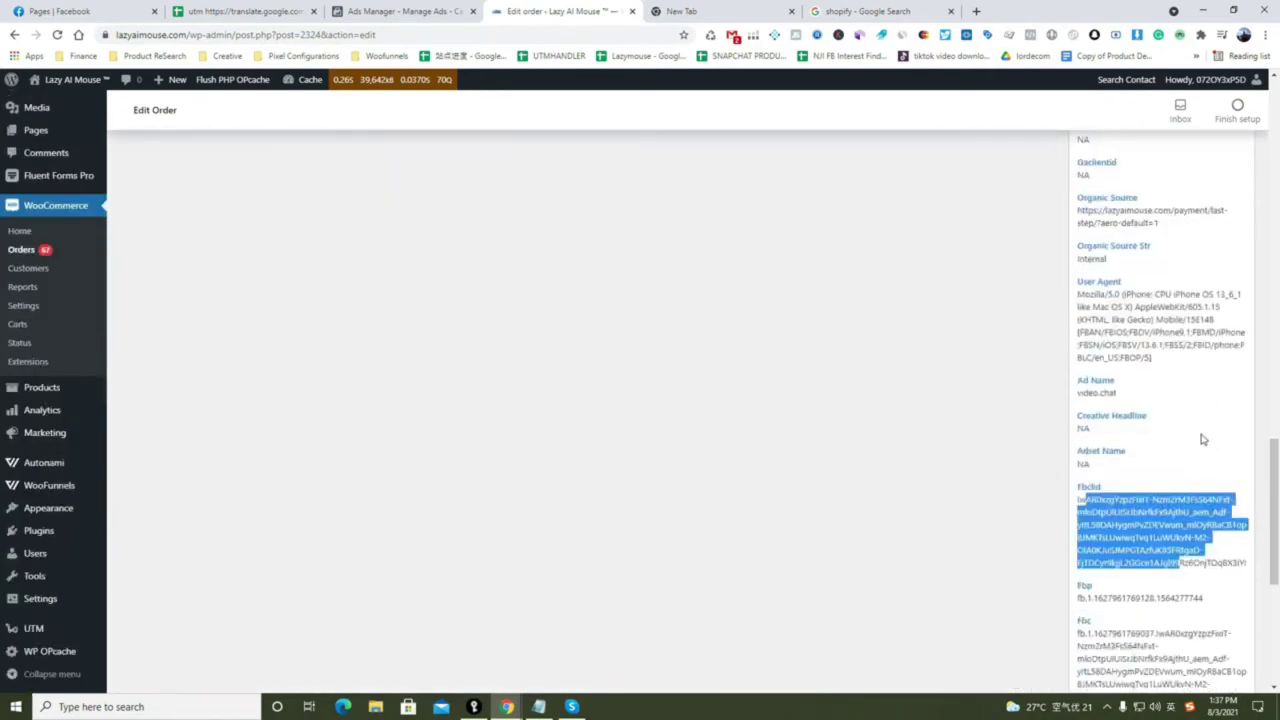
scroll(1200, 437, up, 10)
scroll(49, 574, down, 8)
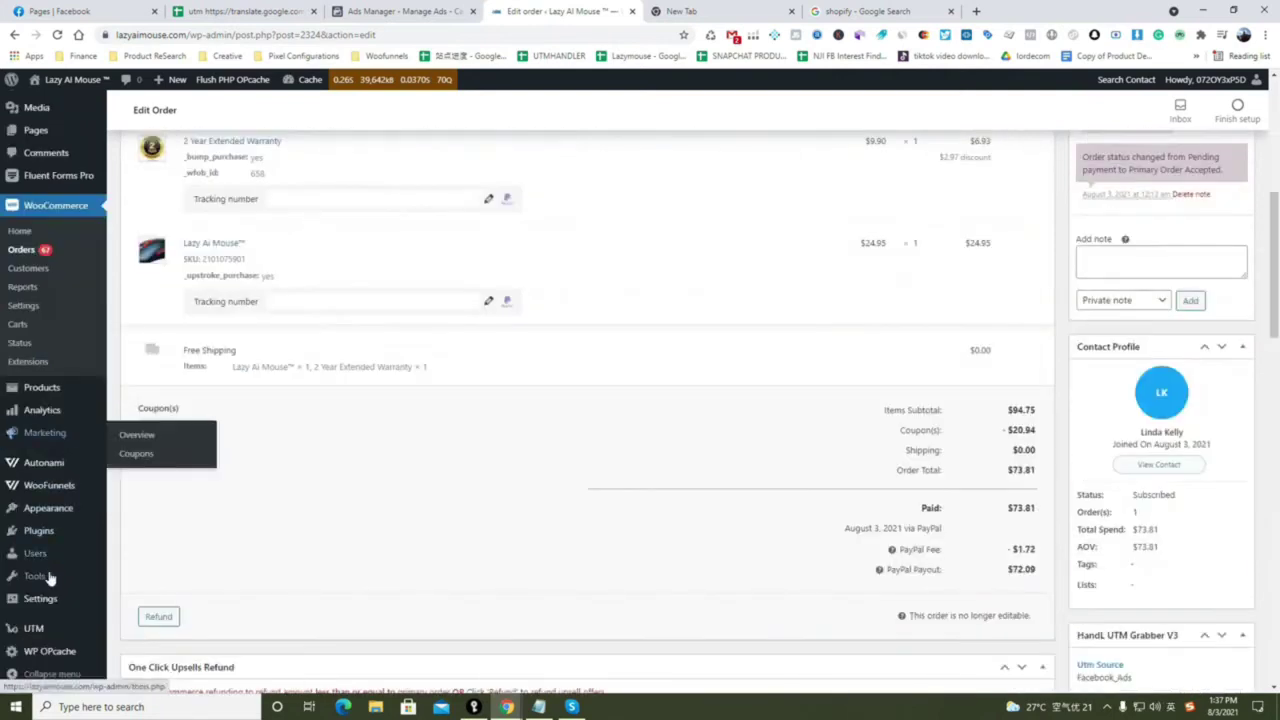
- Open HandL UTM Grabber's WooCommerce Postback settings and inspect the payload fields sent when payment is complete
click(123, 636)
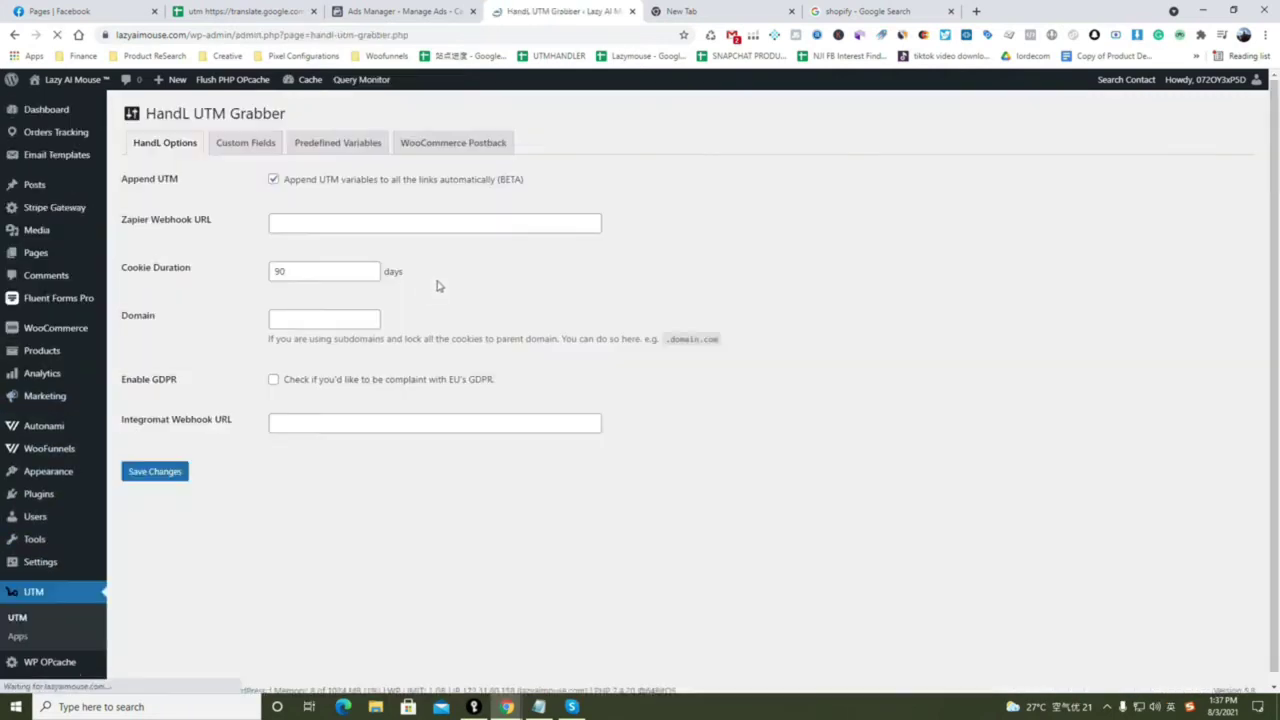
click(425, 145)
scroll(459, 275, down, 1)
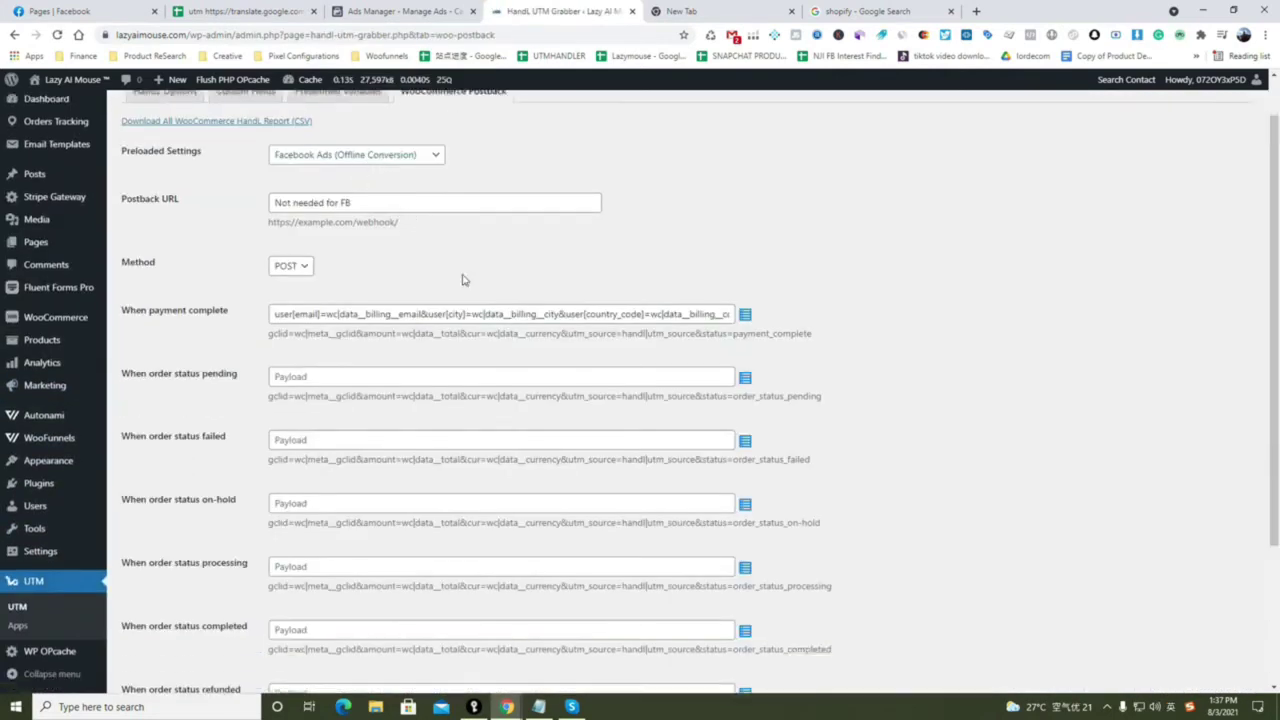
click(745, 299)
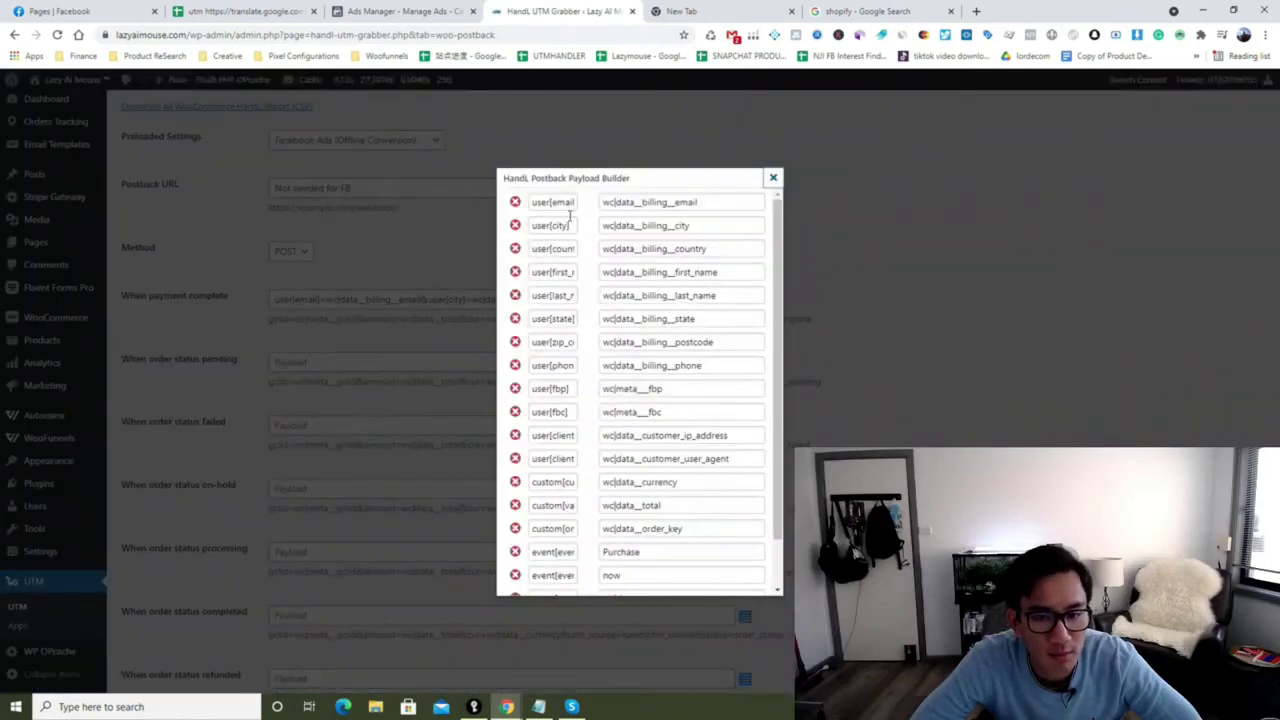
click(772, 178)
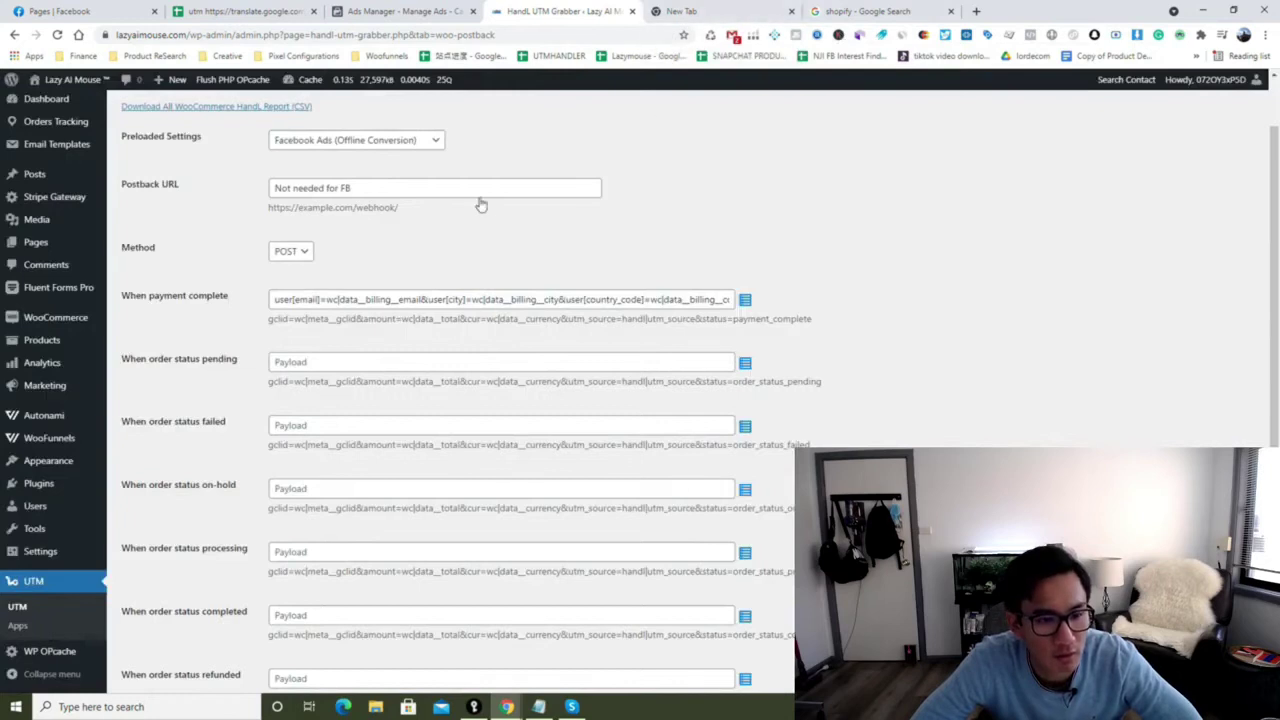
- Reopen the most recent WooCommerce order and highlight the Fbclid value in its tracking data
mouse_move(91, 320)
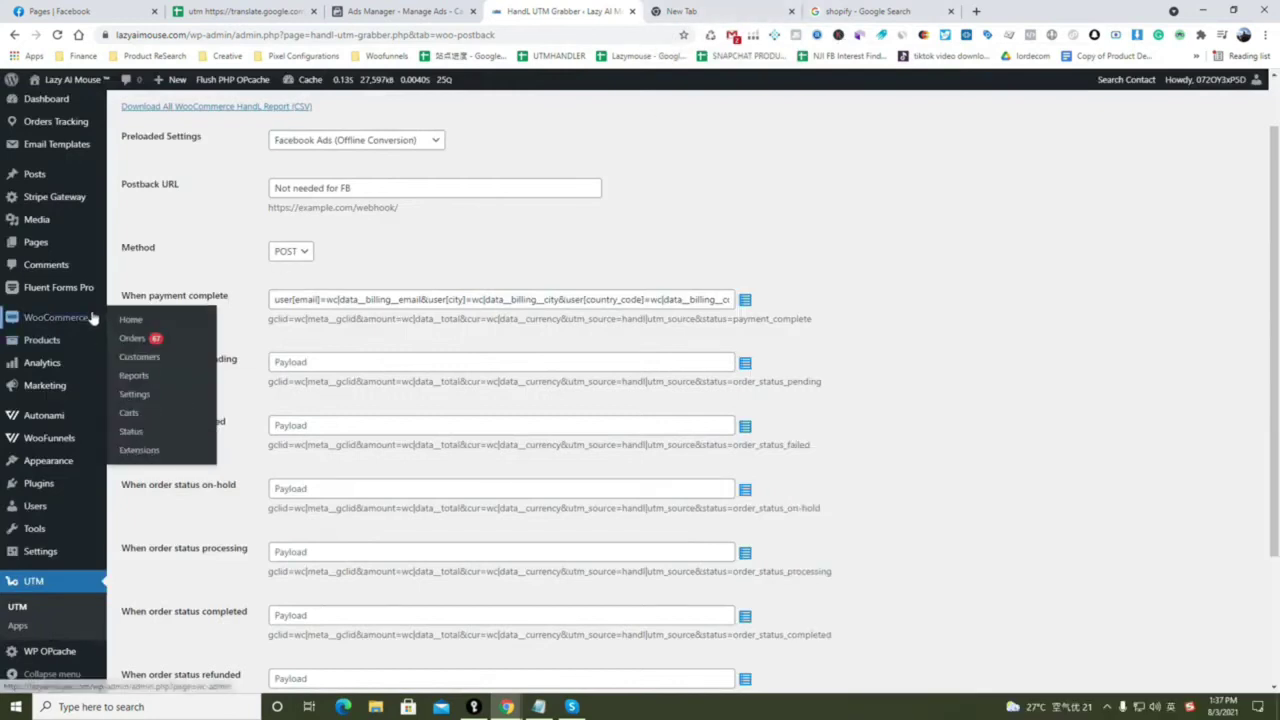
click(143, 344)
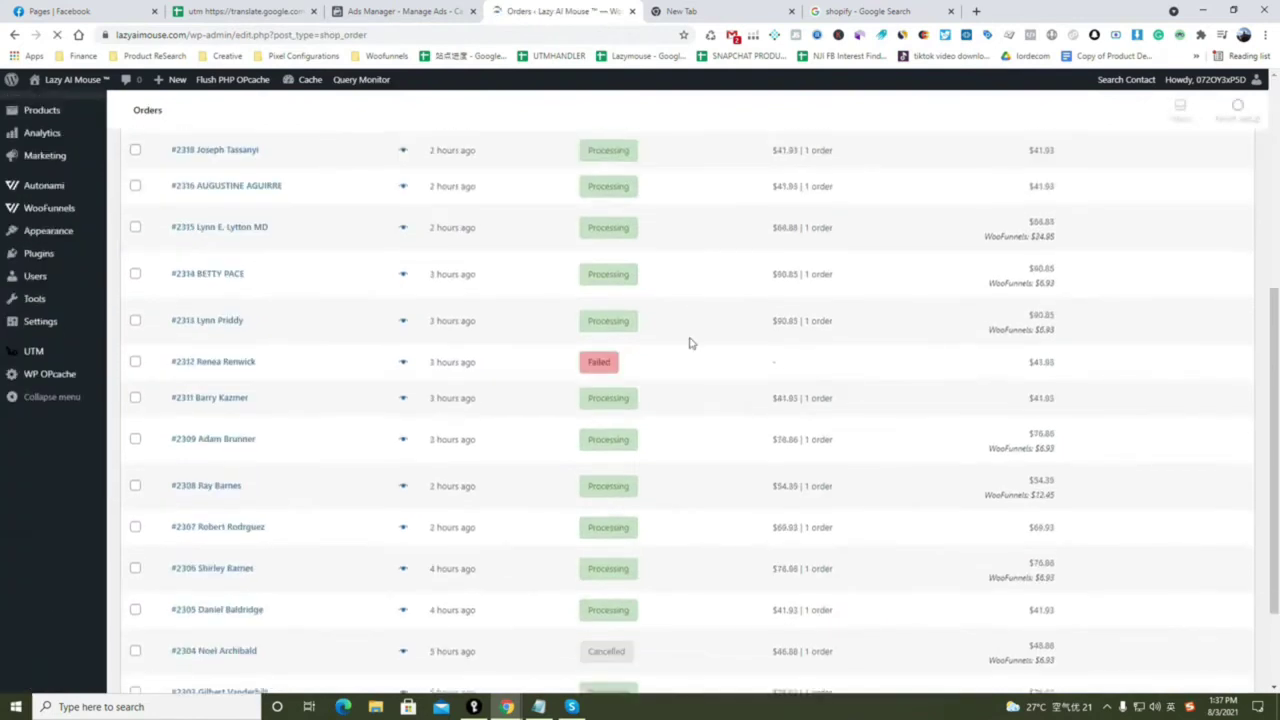
click(215, 275)
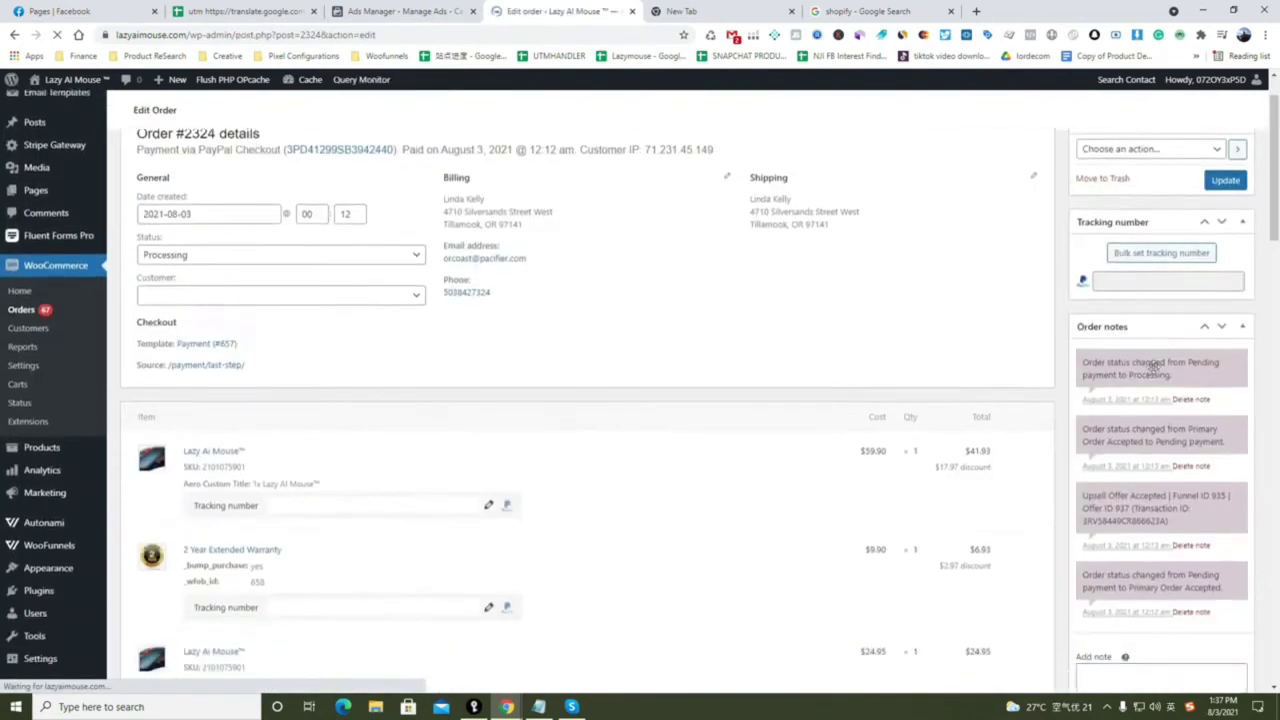
scroll(1149, 400, down, 15)
scroll(1164, 430, down, 1)
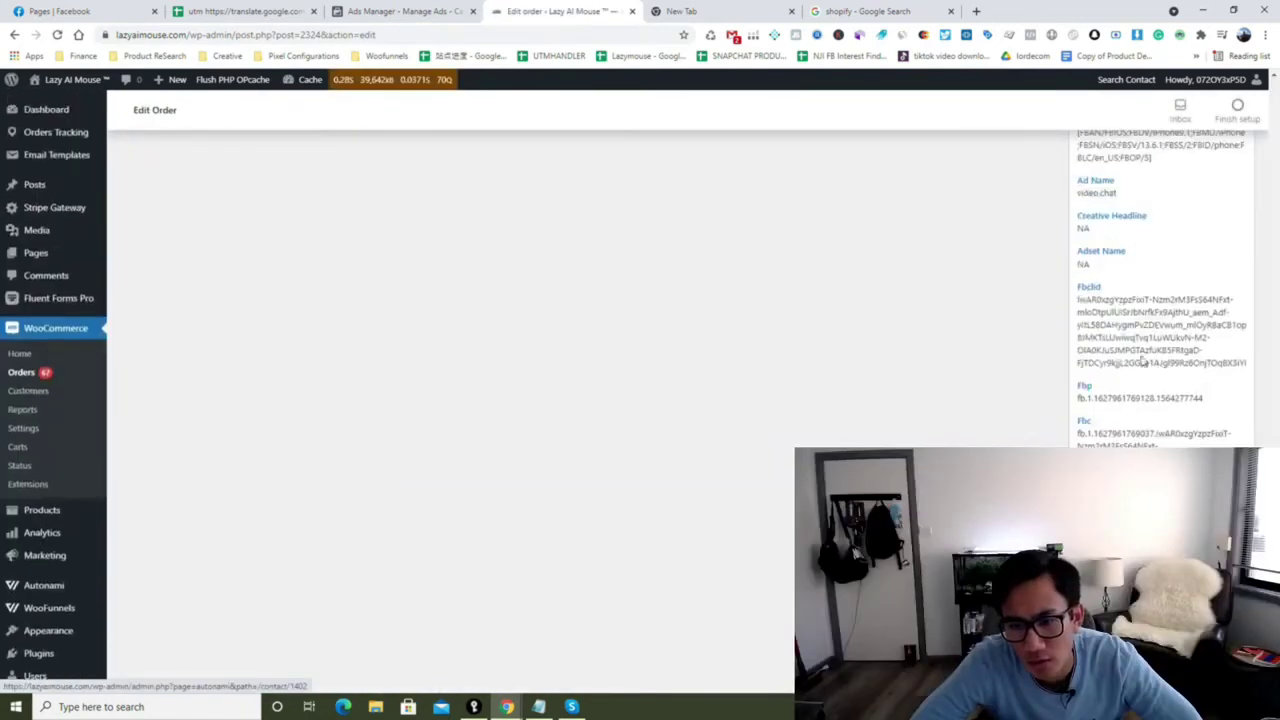
drag(1077, 298, 1248, 366)
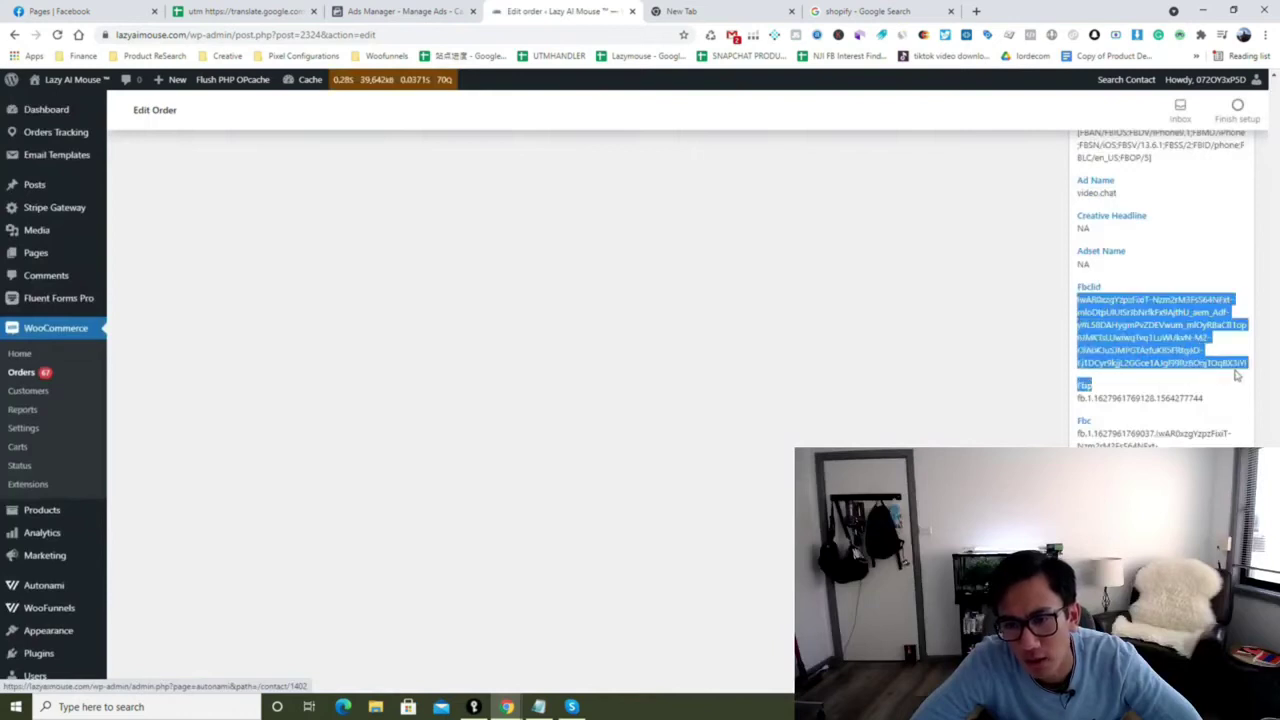
- Open the HandL UTM Grabber settings page and highlight the plugin name in its heading
click(1247, 366)
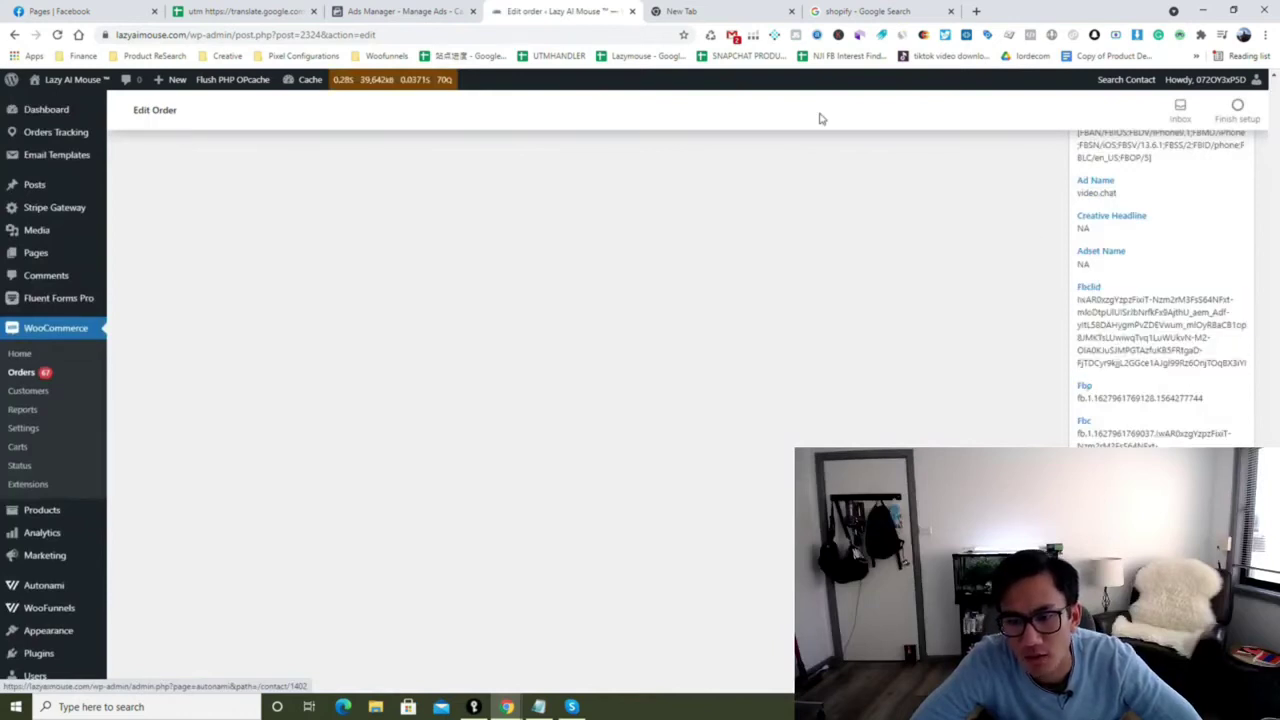
scroll(1063, 269, down, 5)
scroll(75, 571, down, 2)
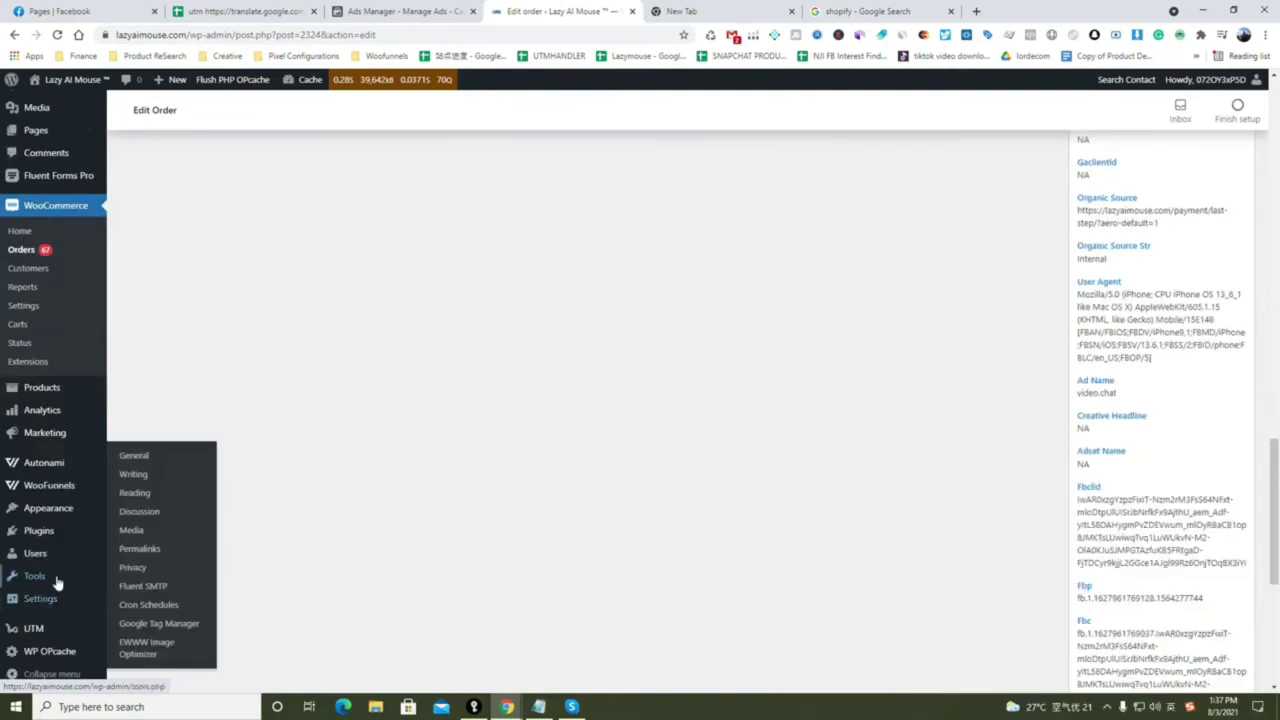
click(42, 630)
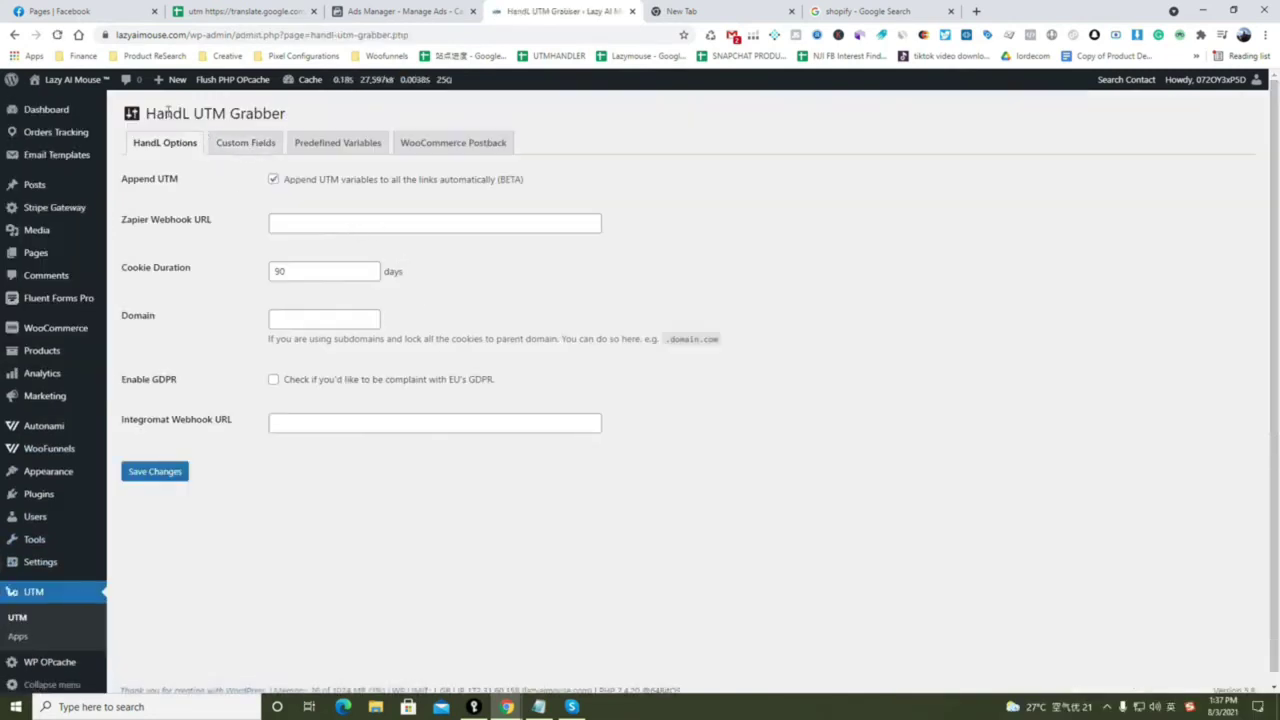
drag(166, 113, 290, 120)
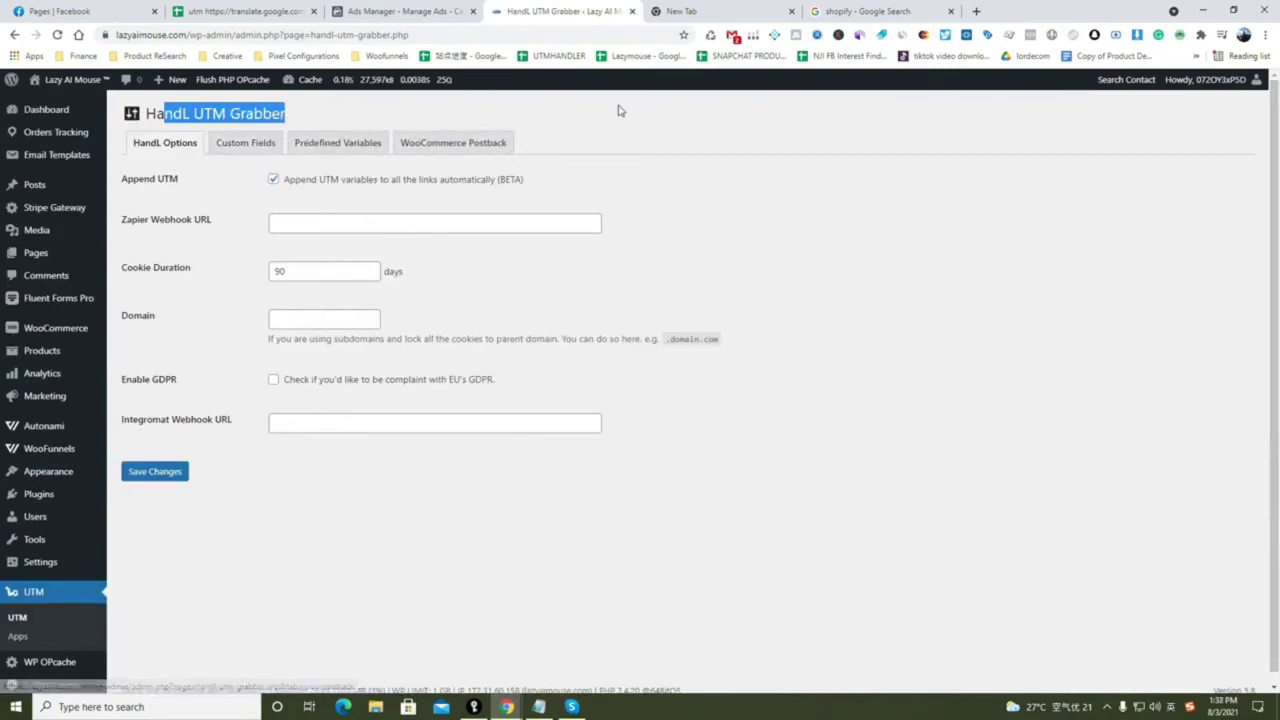
- Write the sample address xx.com/fbclic=11dfssdc in the address bar and highlight its fbclic parameter
click(410, 34)
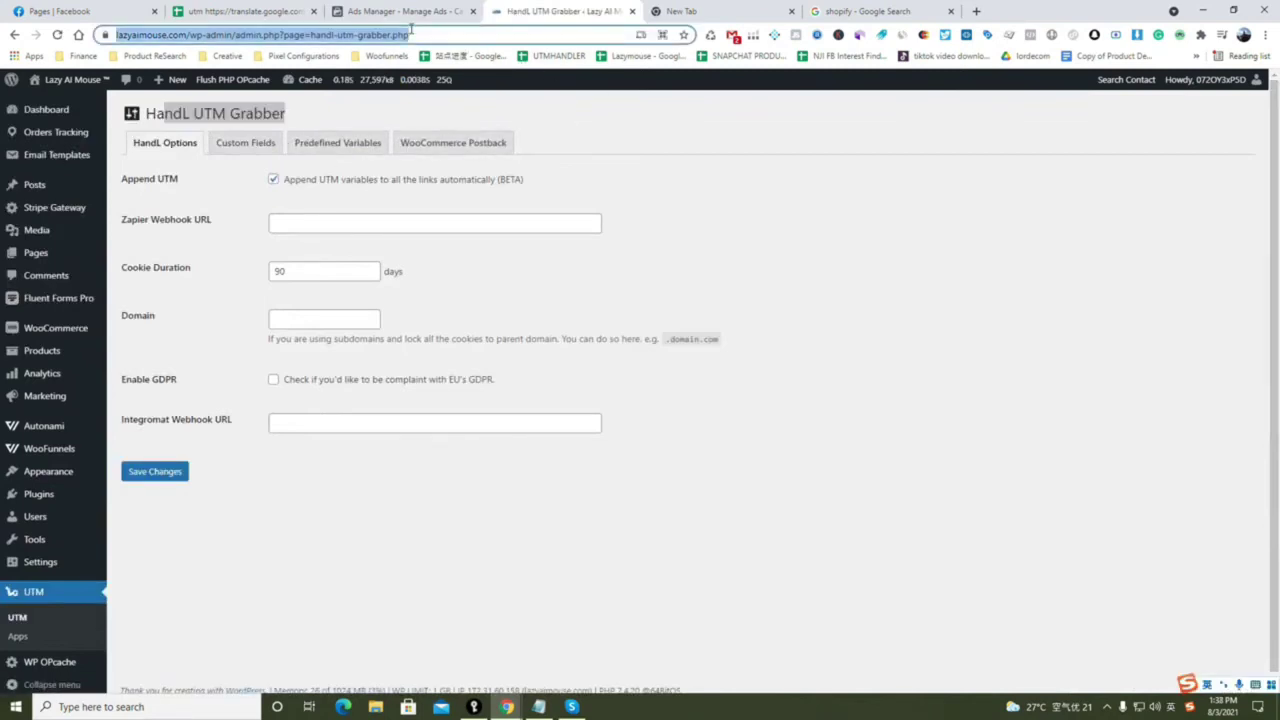
key(BackSpace)
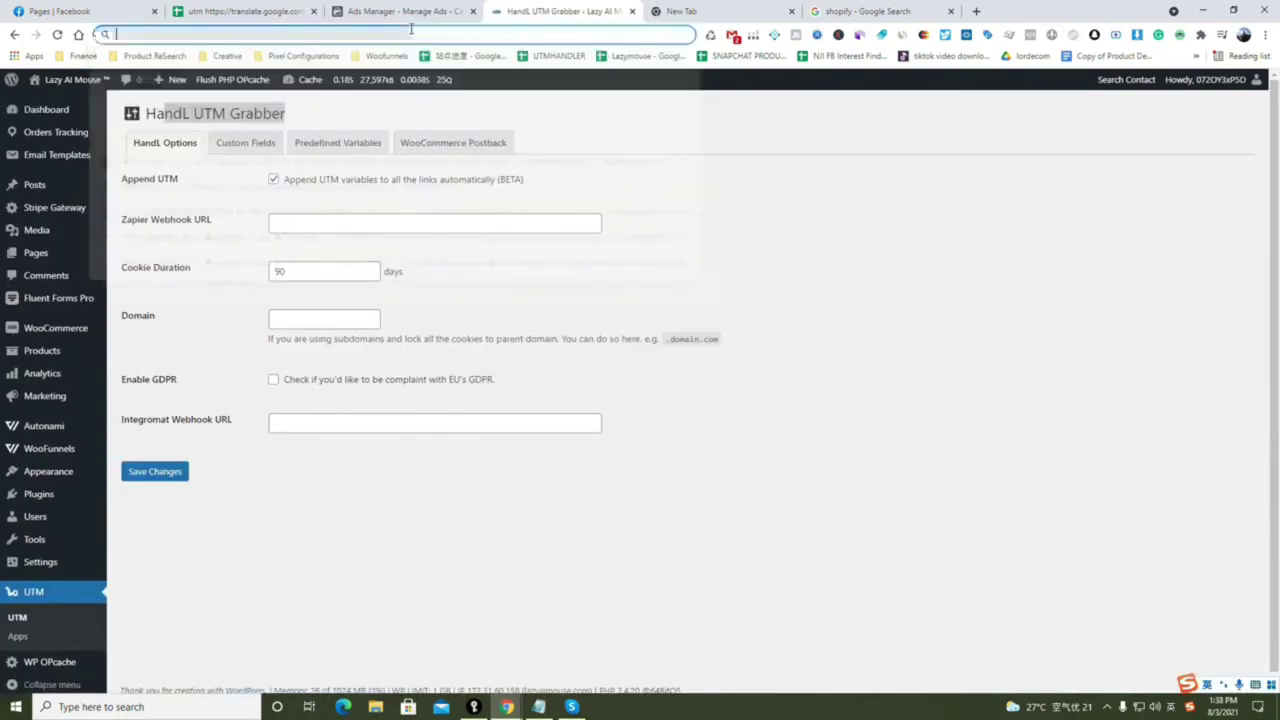
text(xx.co)
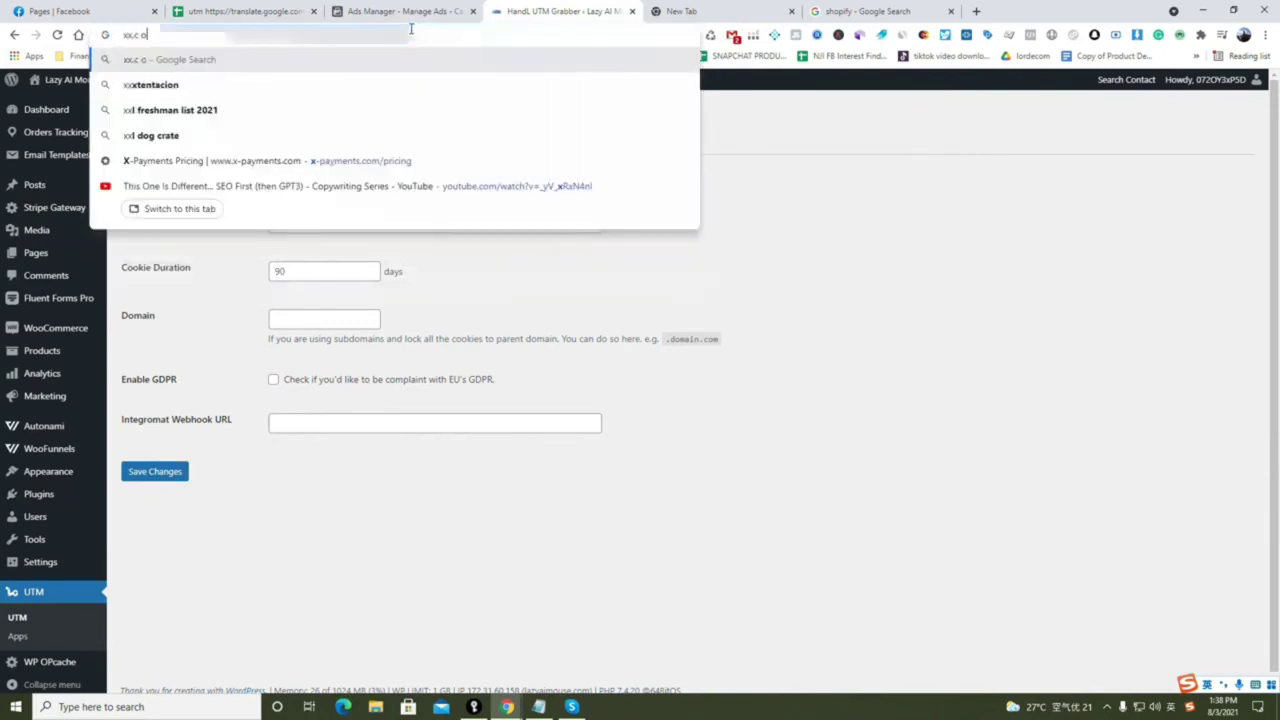
text(m/)
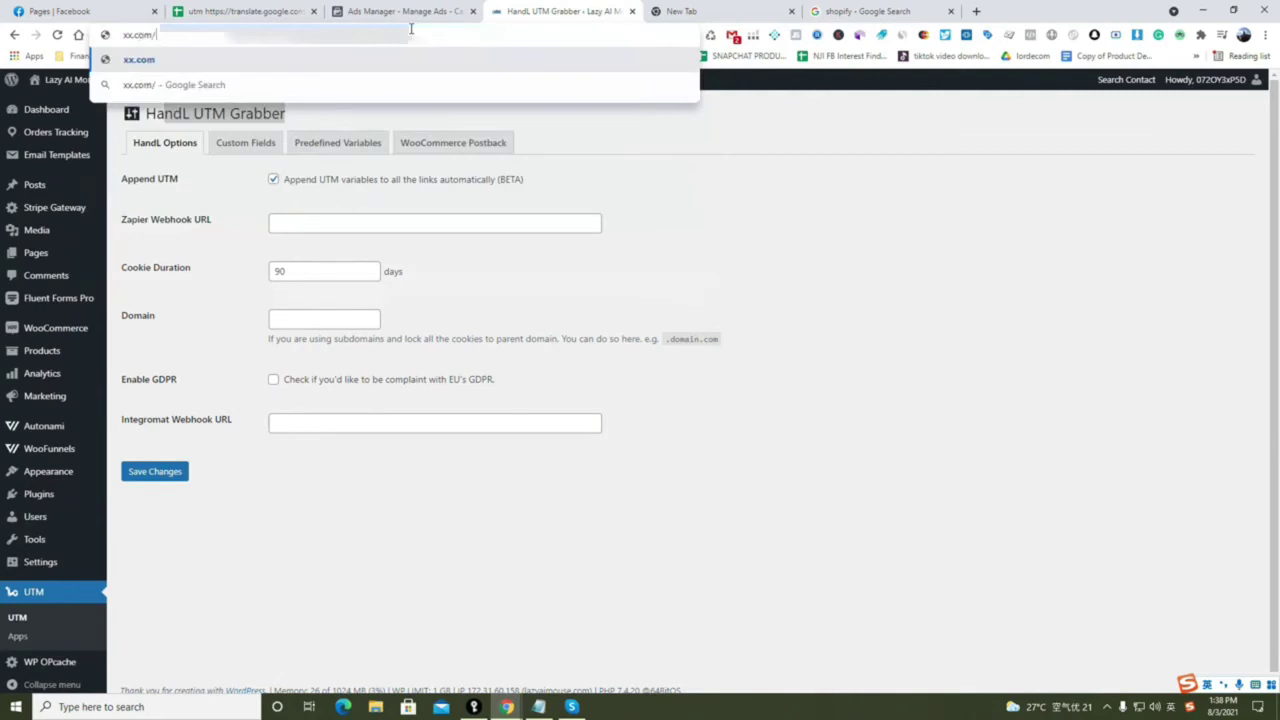
text(fbclic=11)
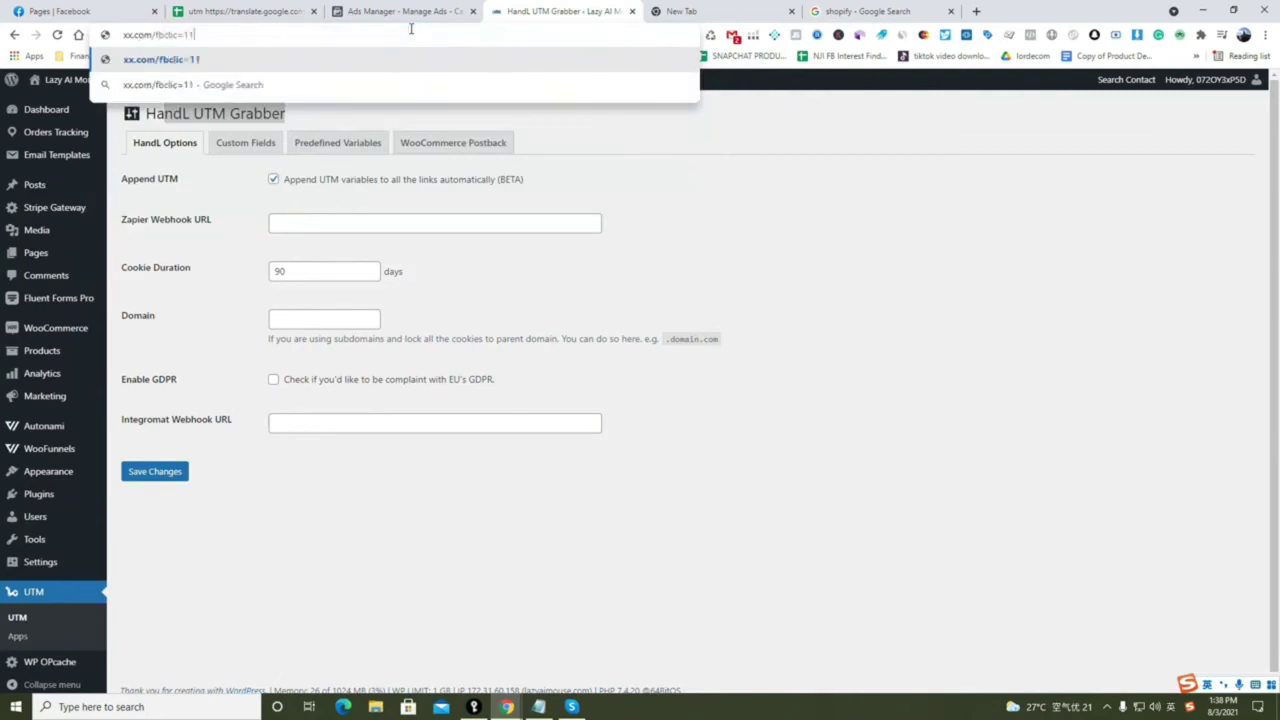
text(dfssdc)
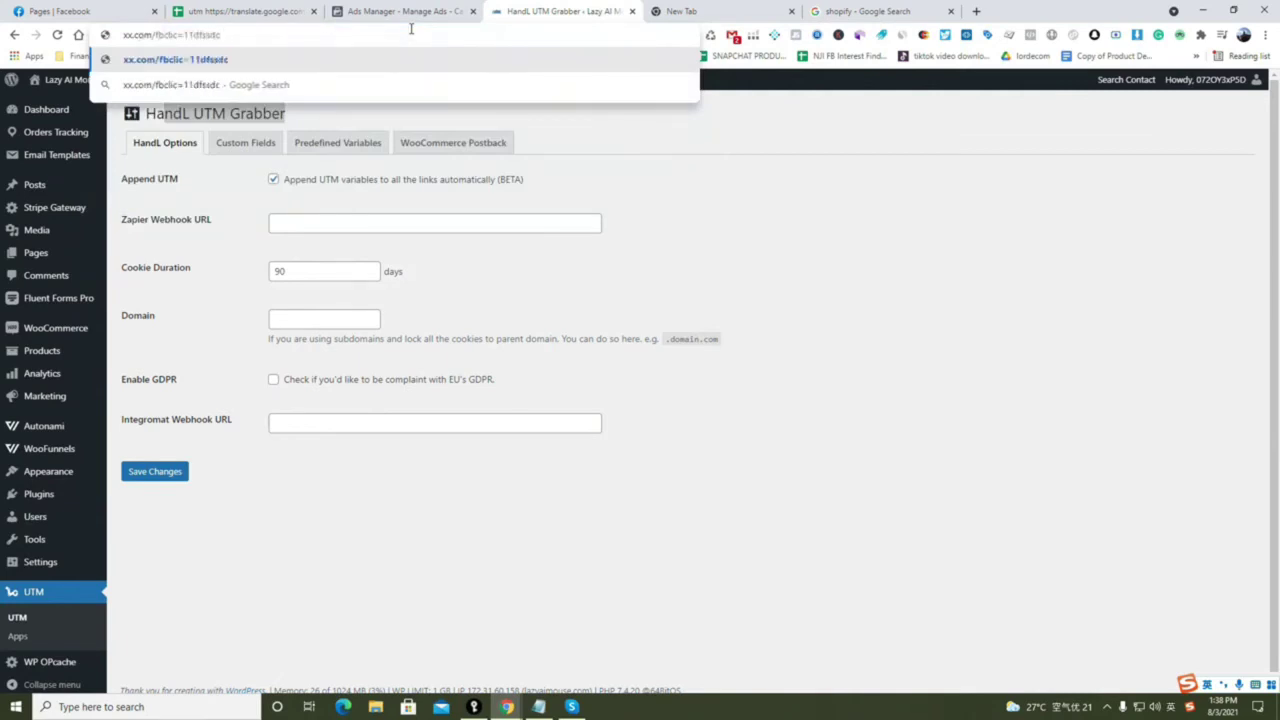
drag(225, 35, 160, 38)
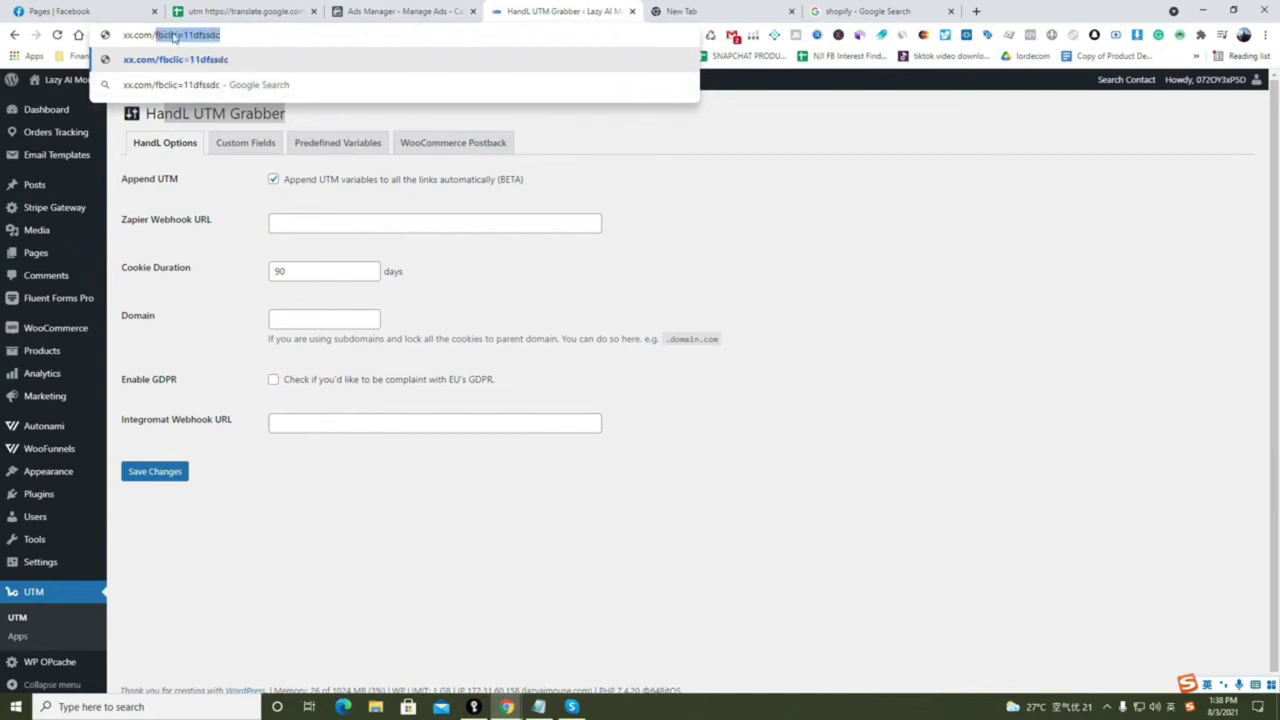
click(186, 114)
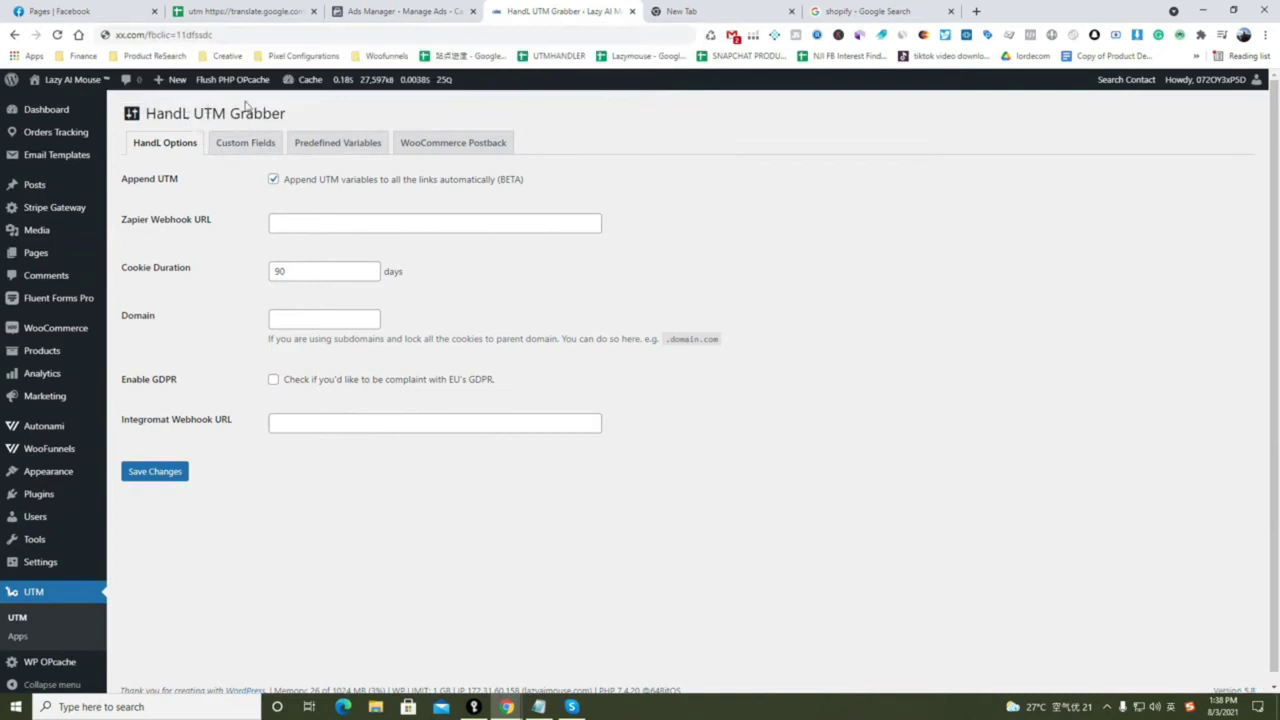
- View HandL's custom fields, and show the tracking settings of the Voicetype ad set's video.chat ad in Ads Manager
click(245, 143)
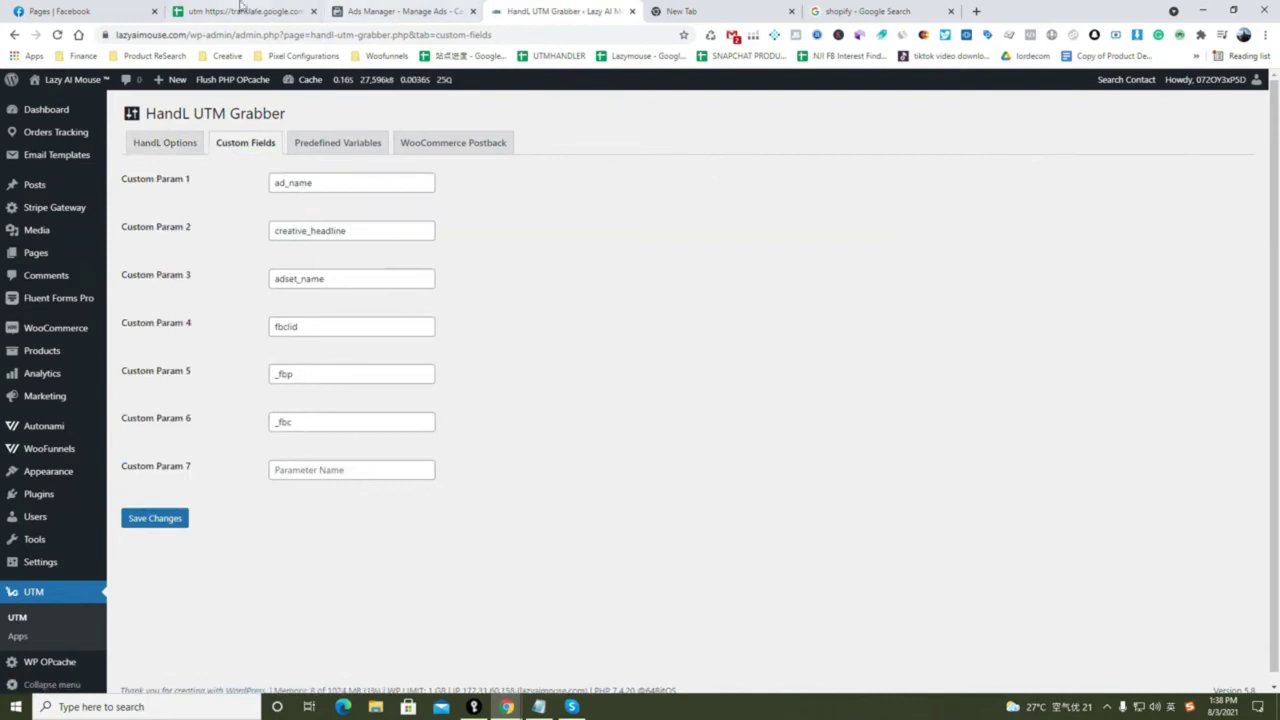
click(60, 11)
click(404, 11)
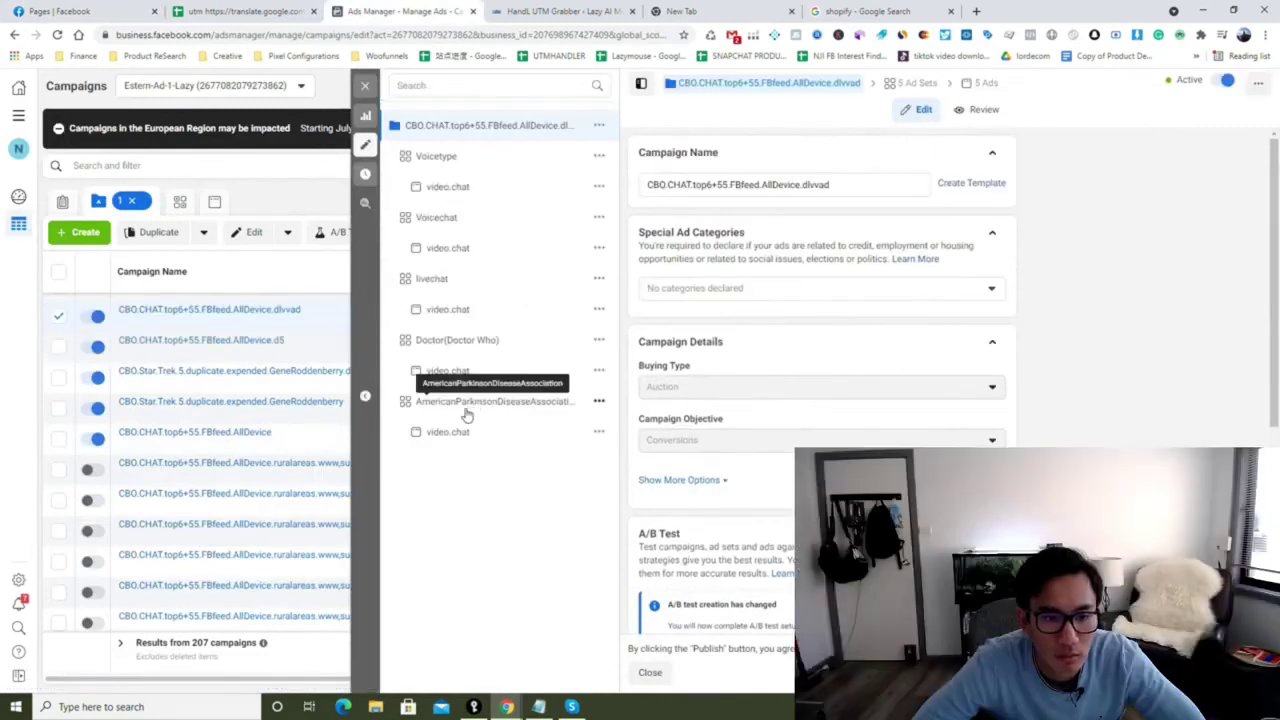
click(440, 157)
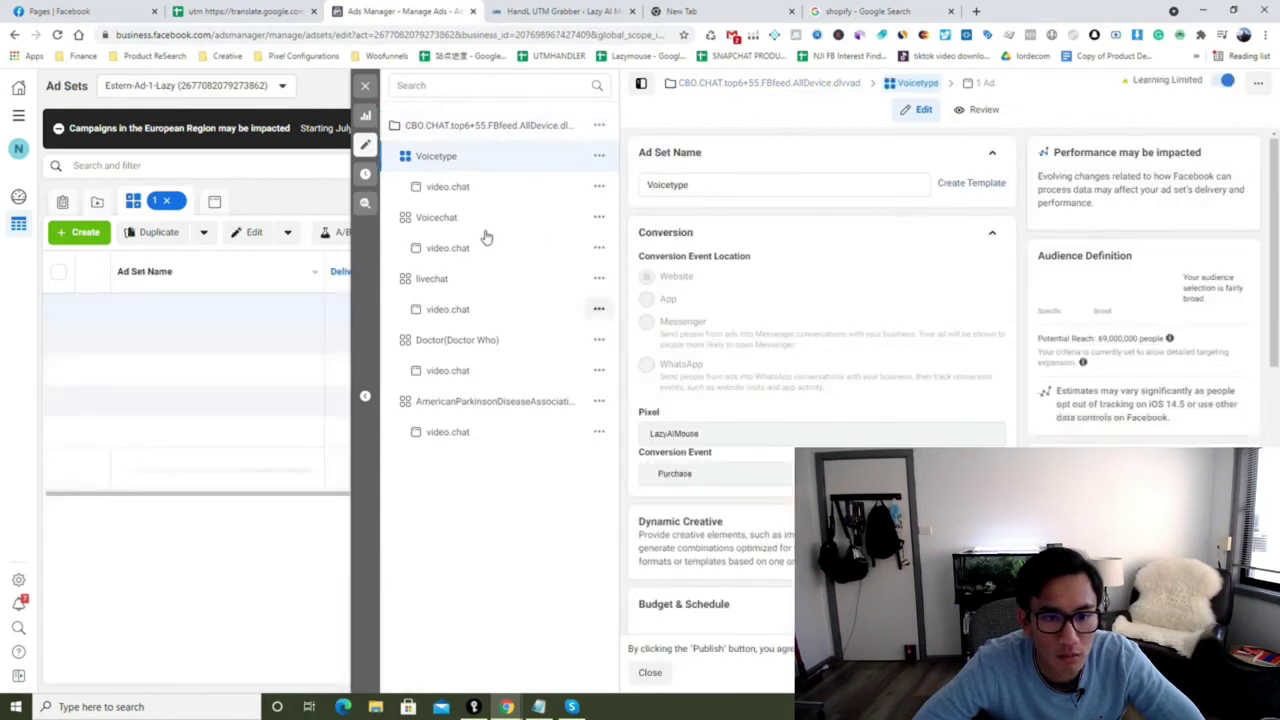
click(452, 188)
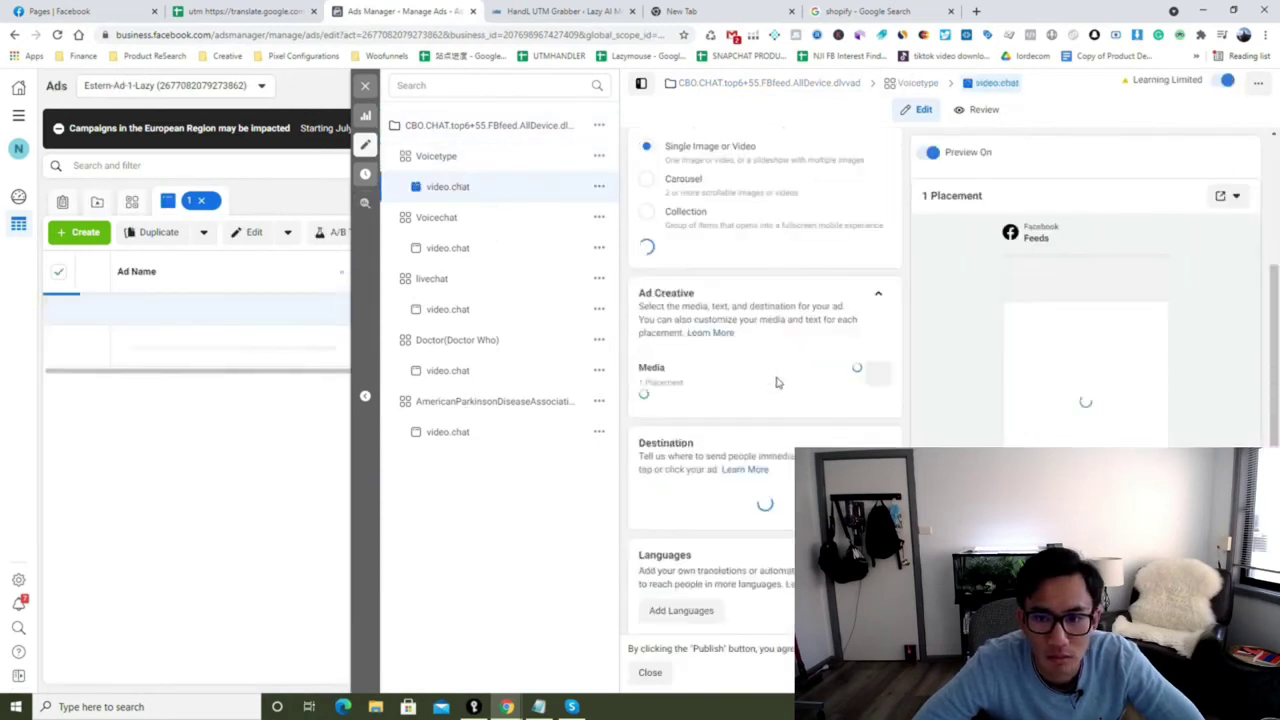
scroll(778, 382, down, 5)
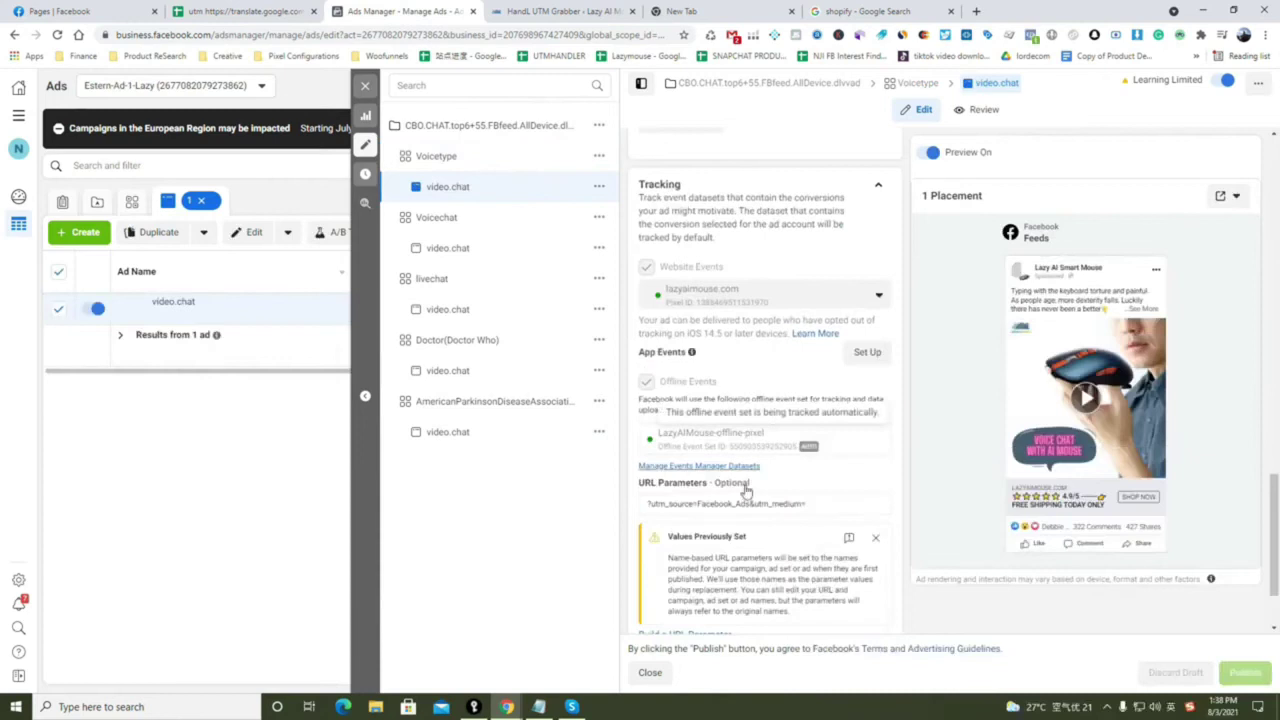
- Expand the video.chat ad's URL parameters and copy the whole parameter string
click(735, 503)
double_click(724, 503)
click(680, 500)
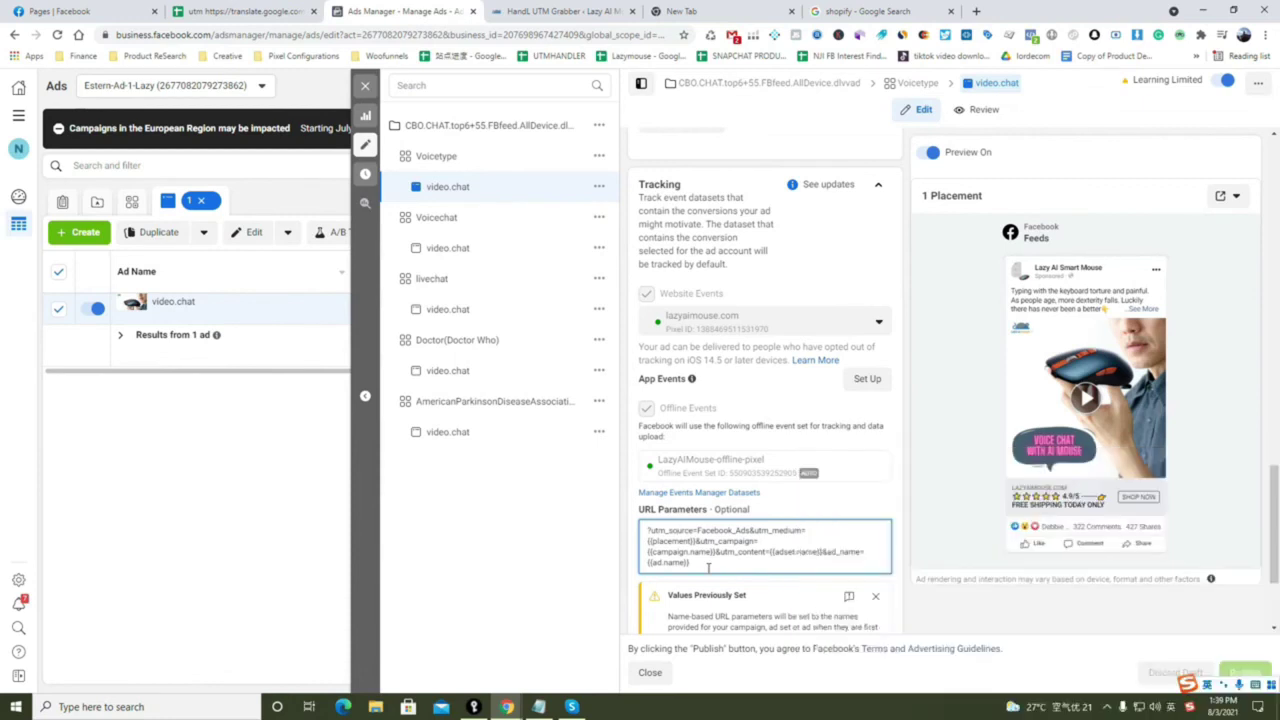
drag(702, 559, 624, 535)
key(ctrl+c)
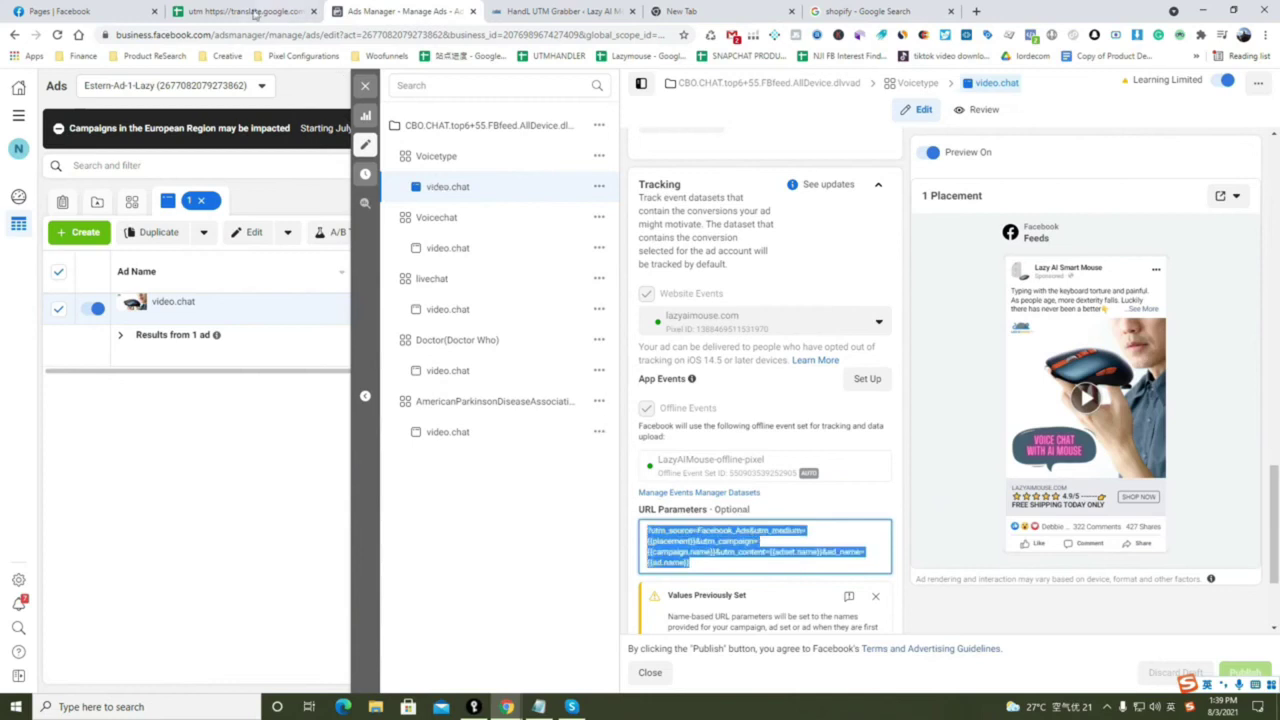
- Back at HandL UTM Grabber, build a sample address from xxx.com/?, the copied URL parameters and an fbclick value of sadas
click(552, 12)
click(500, 34)
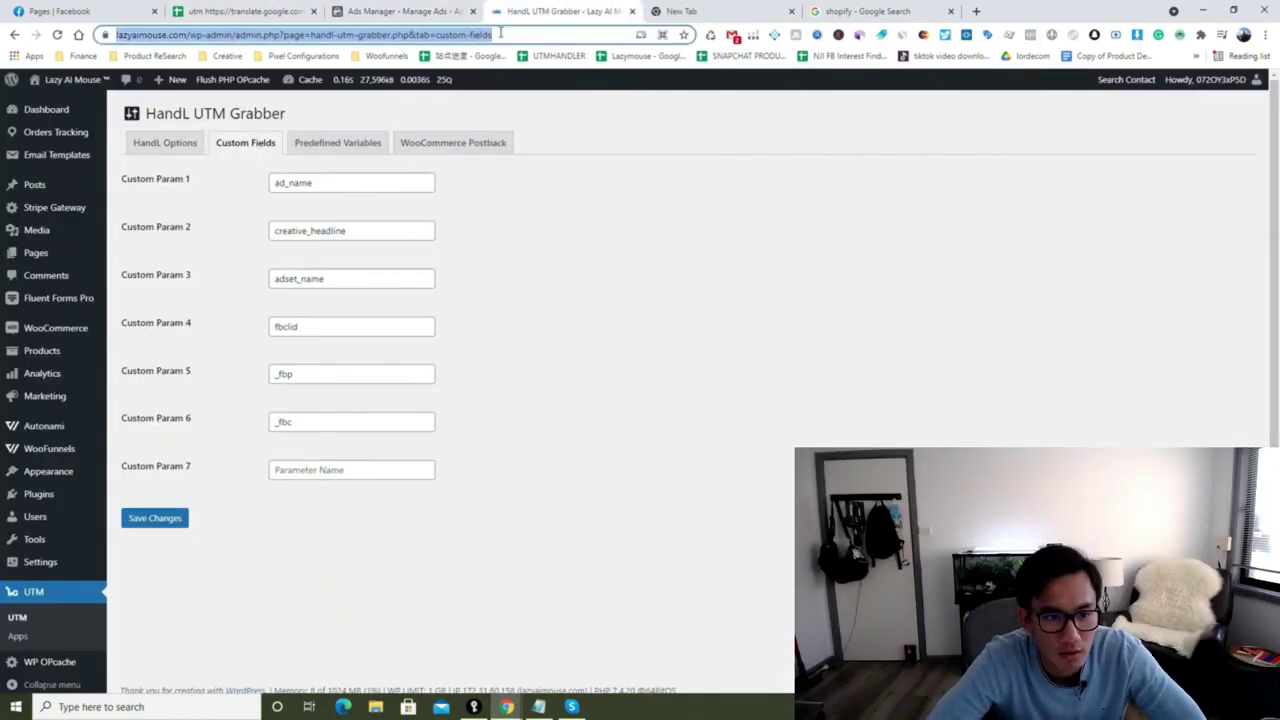
text(xxx.com/?)
key(ctrl+v)
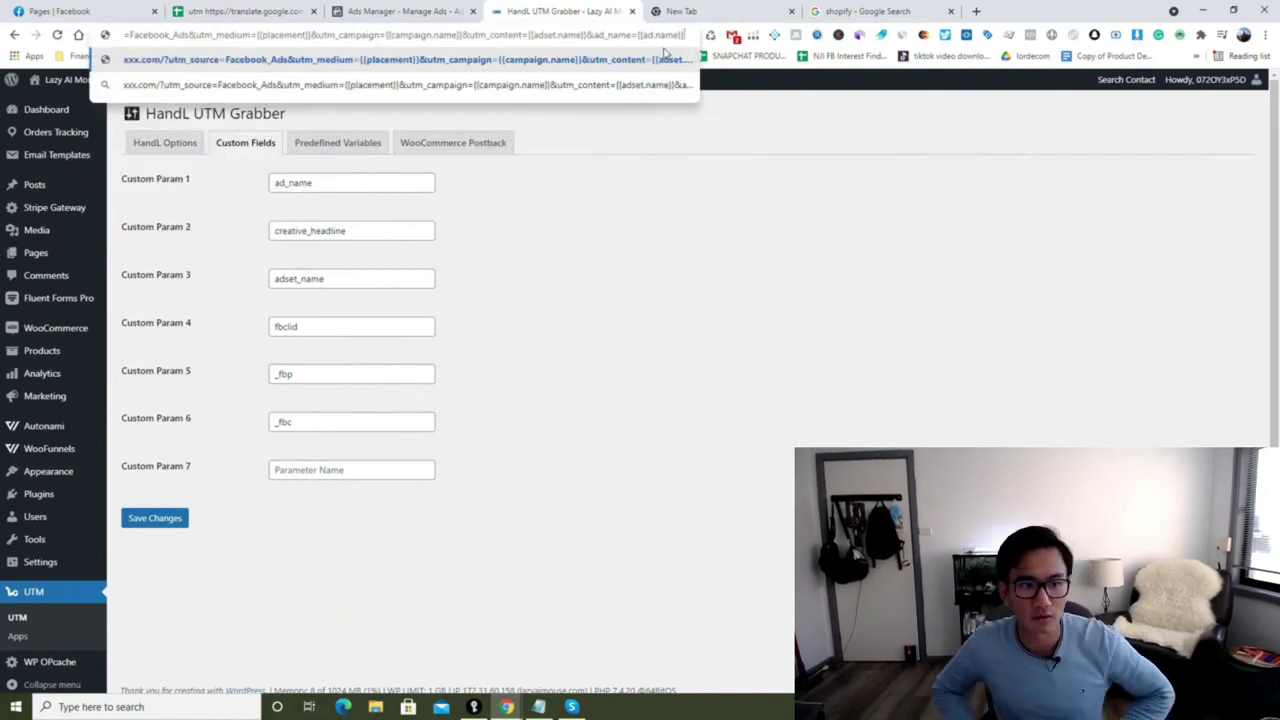
text(&fbcl)
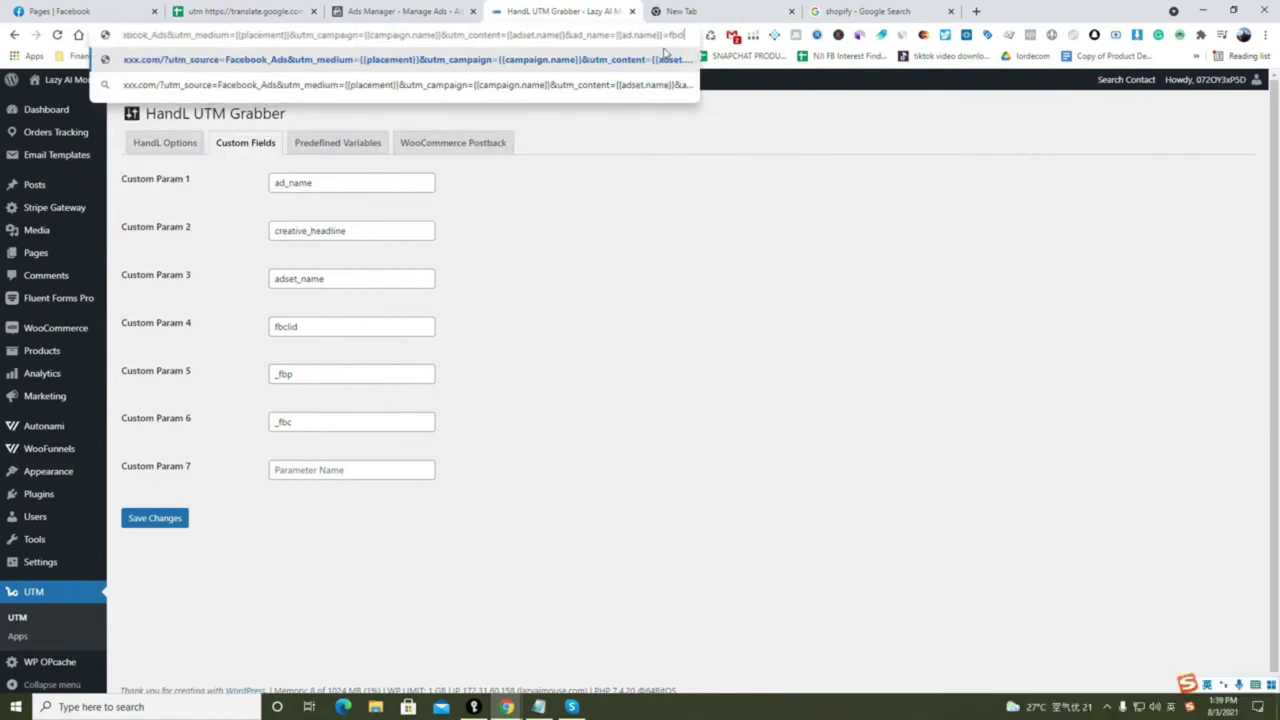
text(ick=sadas)
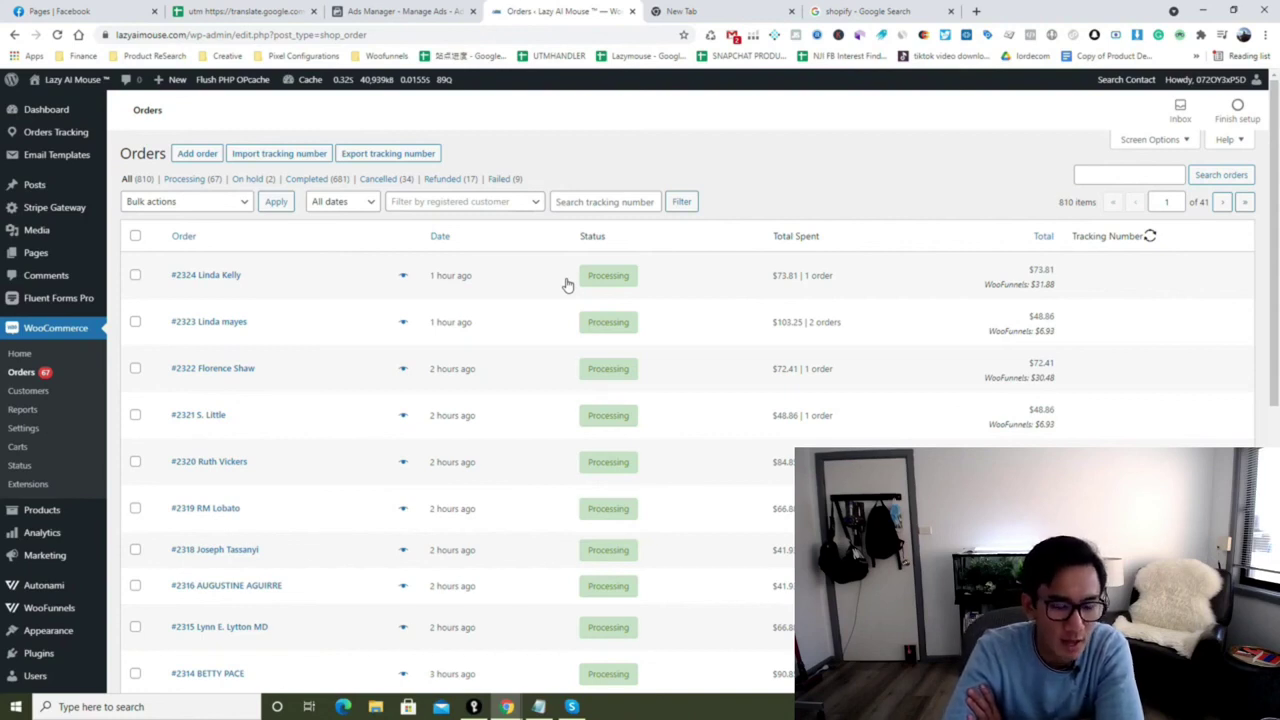
- Open HandL UTM Grabber's WooCommerce Postback settings and choose the Facebook Ads (Offline Conversion) preset
scroll(285, 421, down, 3)
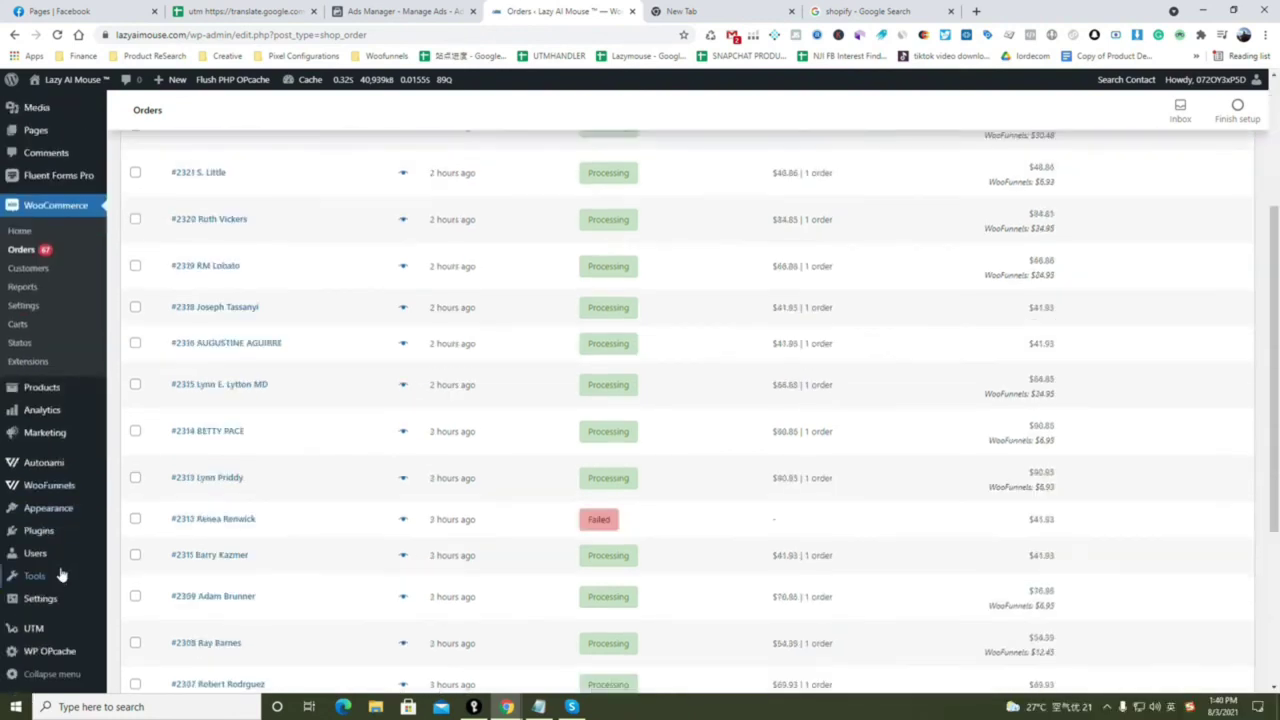
click(130, 634)
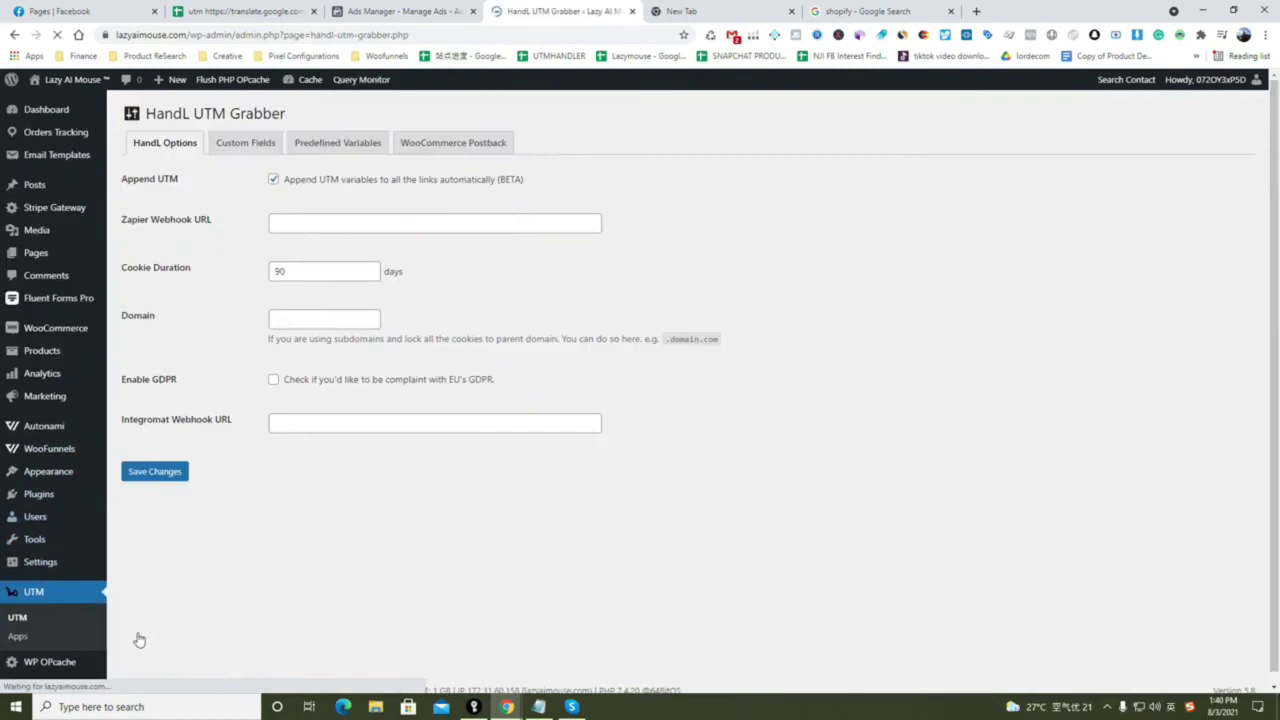
click(453, 143)
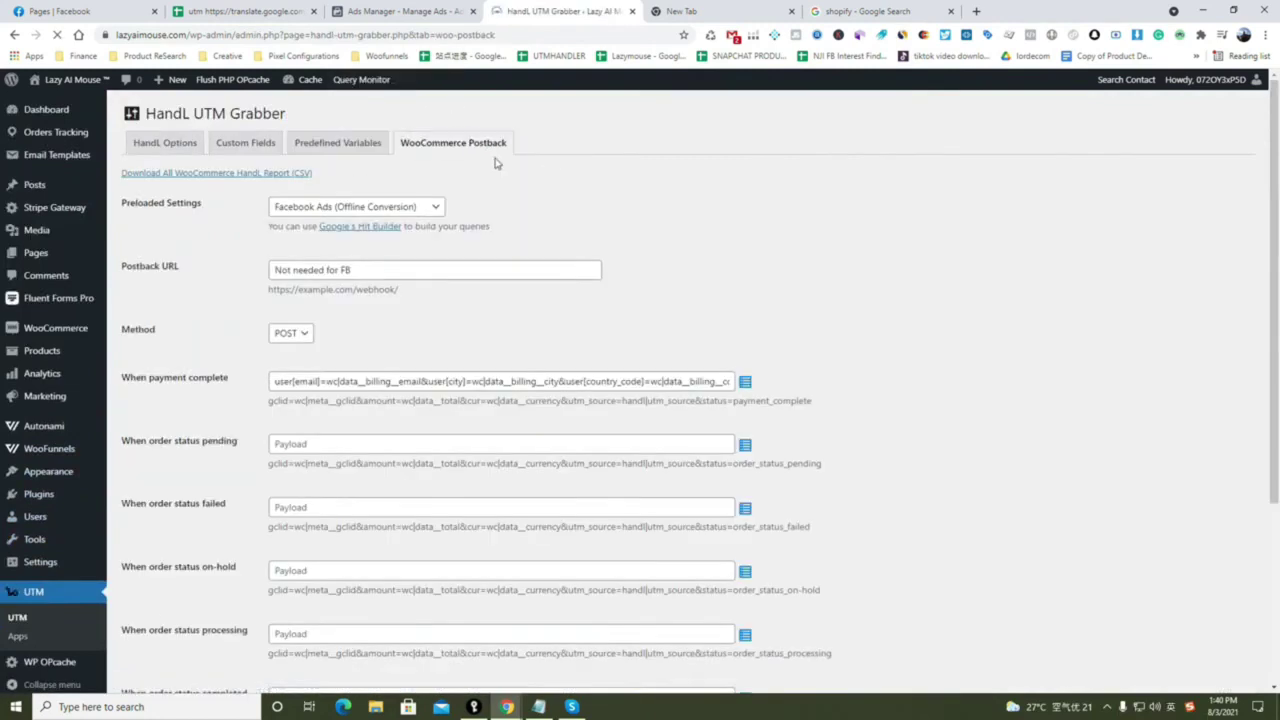
click(396, 212)
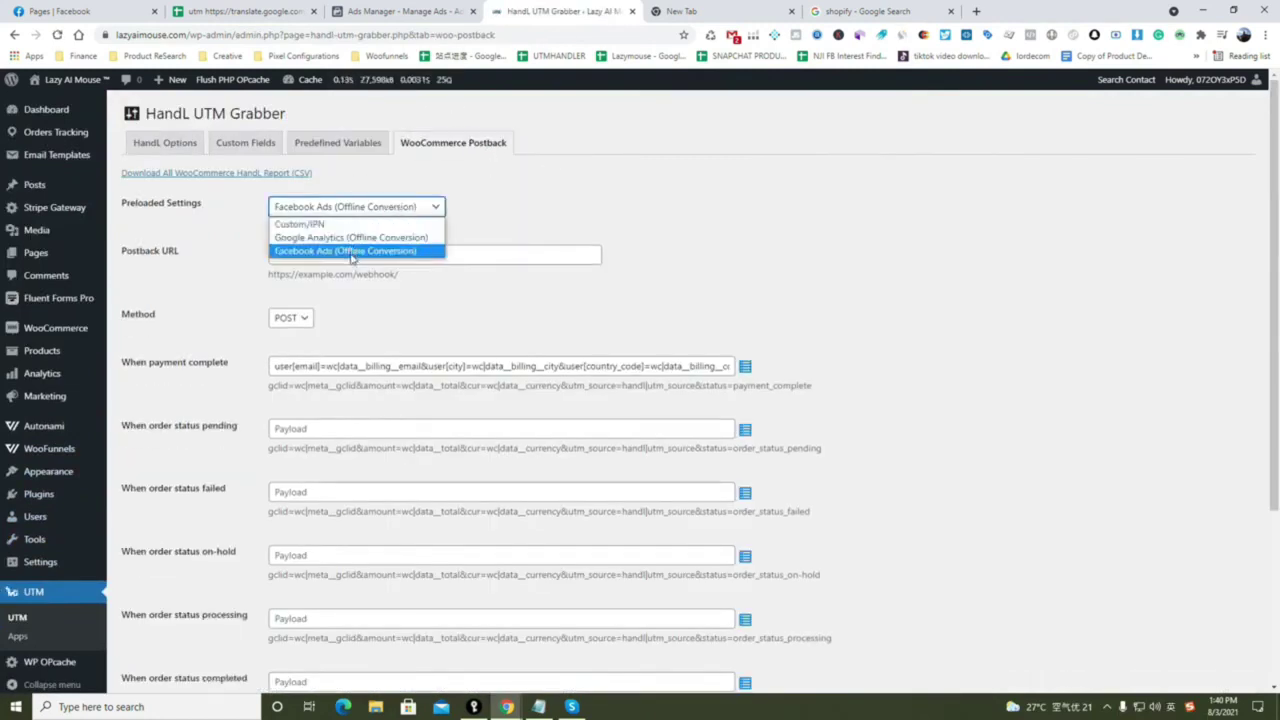
click(352, 251)
- Set the WooCommerce postback method to POST
scroll(319, 220, down, 2)
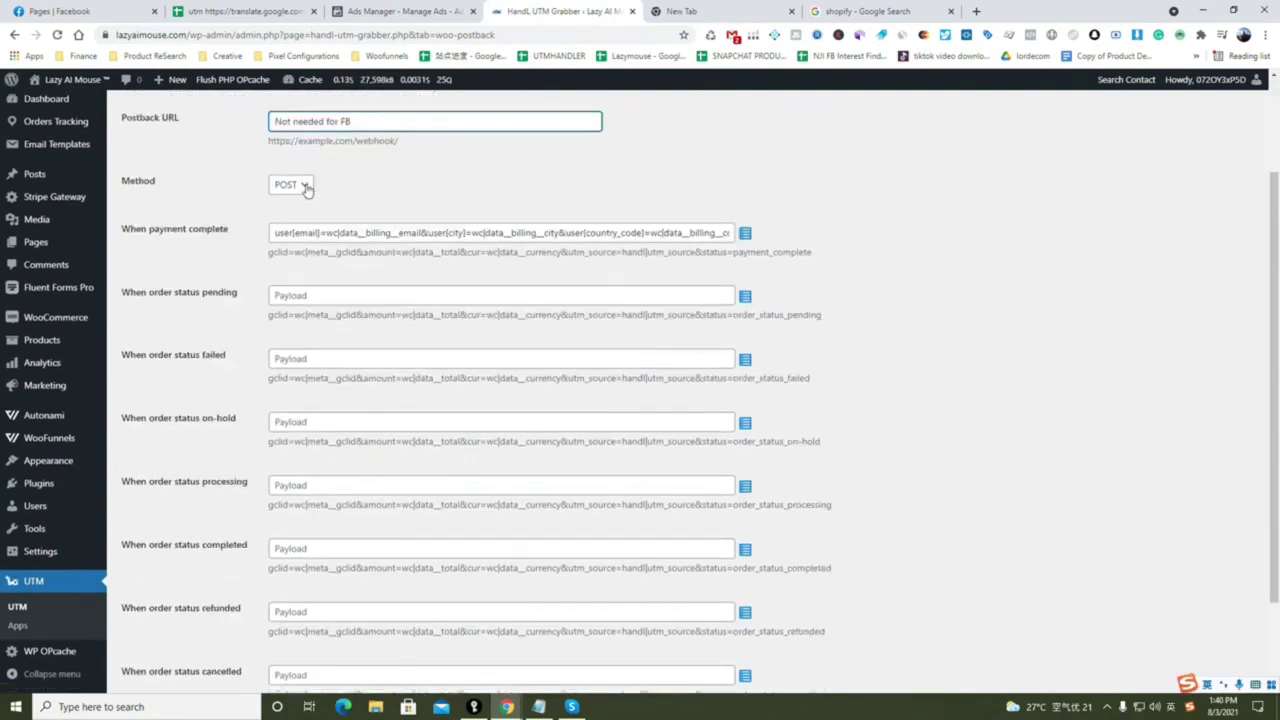
click(301, 186)
click(293, 214)
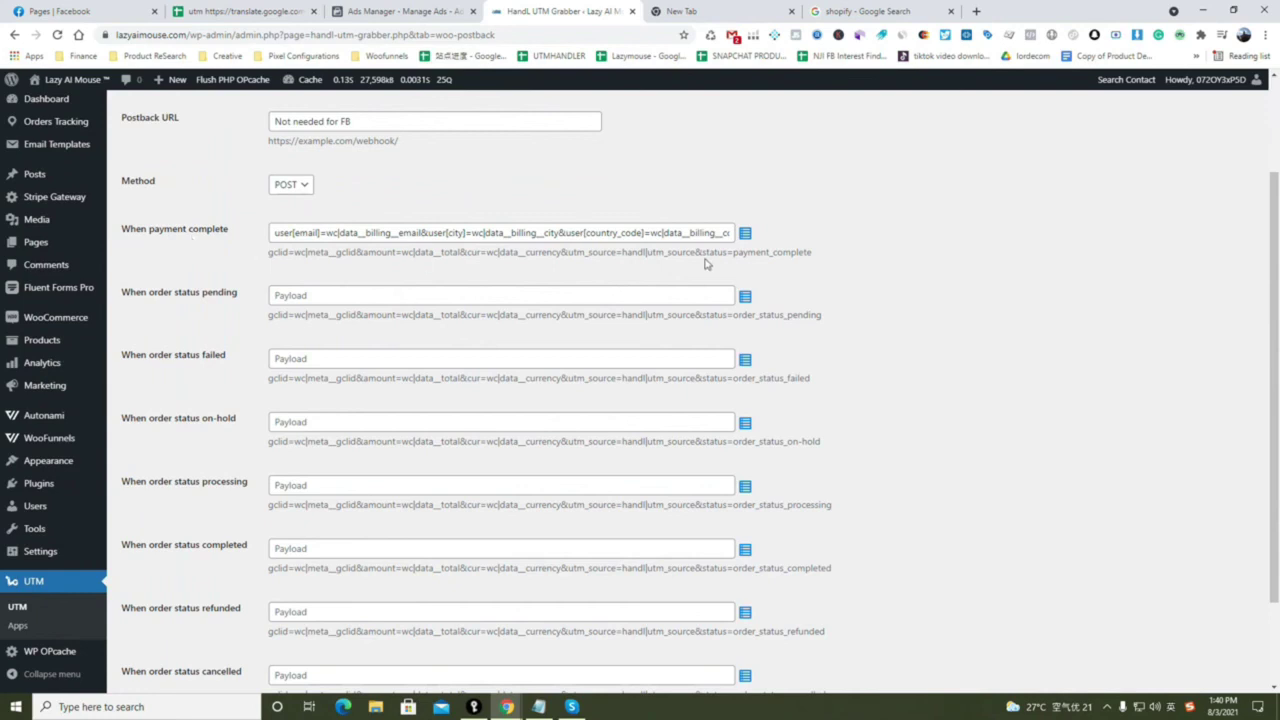
- Open the payload builder for completed payments and examine the billing email, city, country, name, state, postcode, phone, fbp and fbc mappings
click(744, 232)
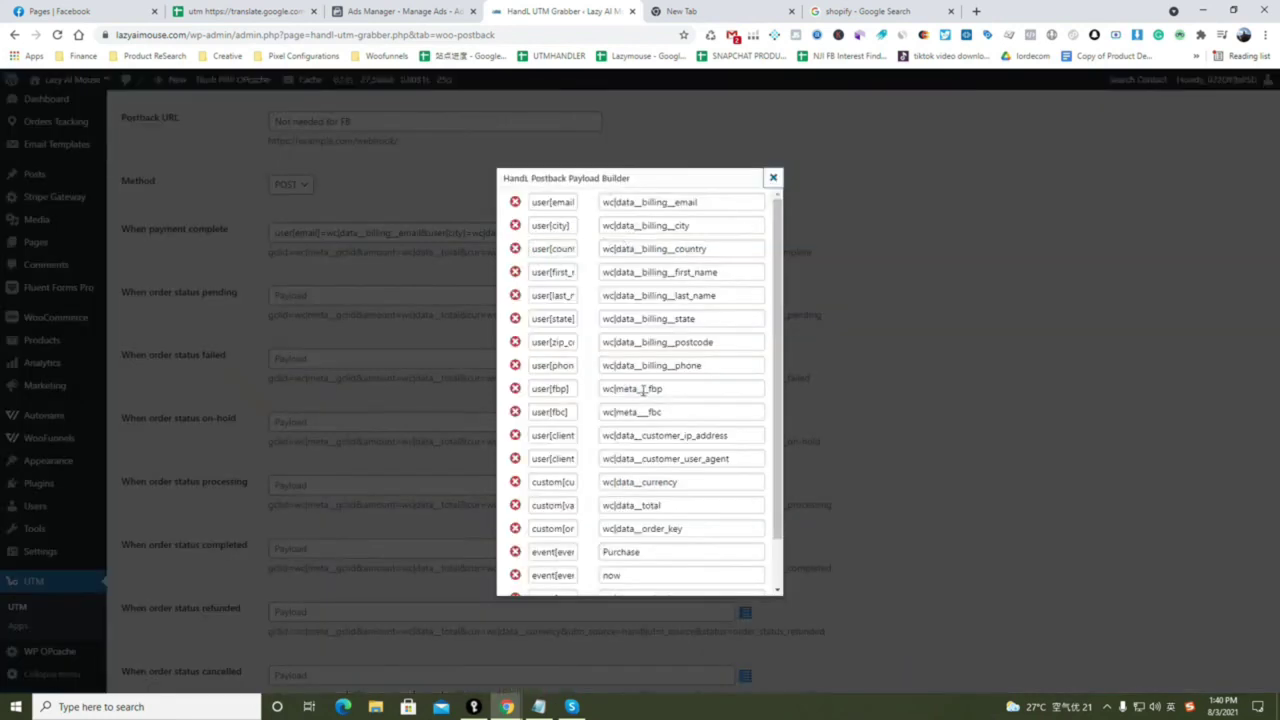
click(688, 202)
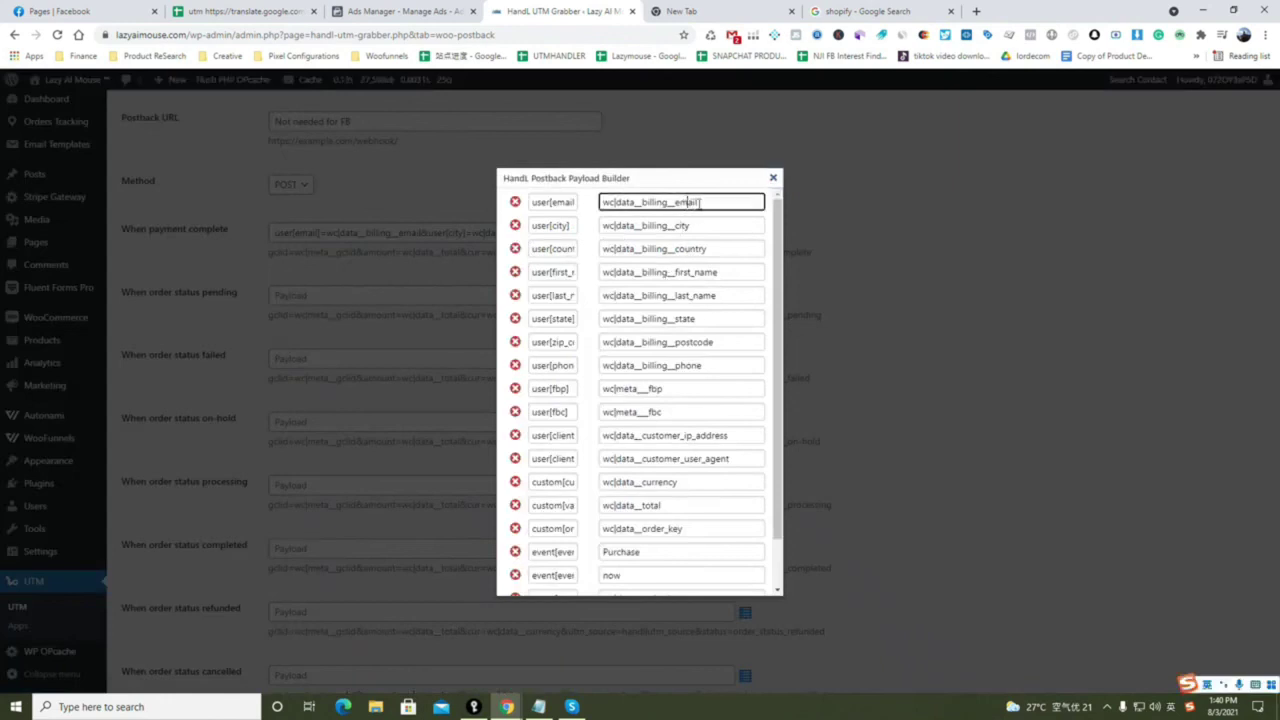
click(676, 225)
click(686, 248)
click(685, 271)
click(690, 294)
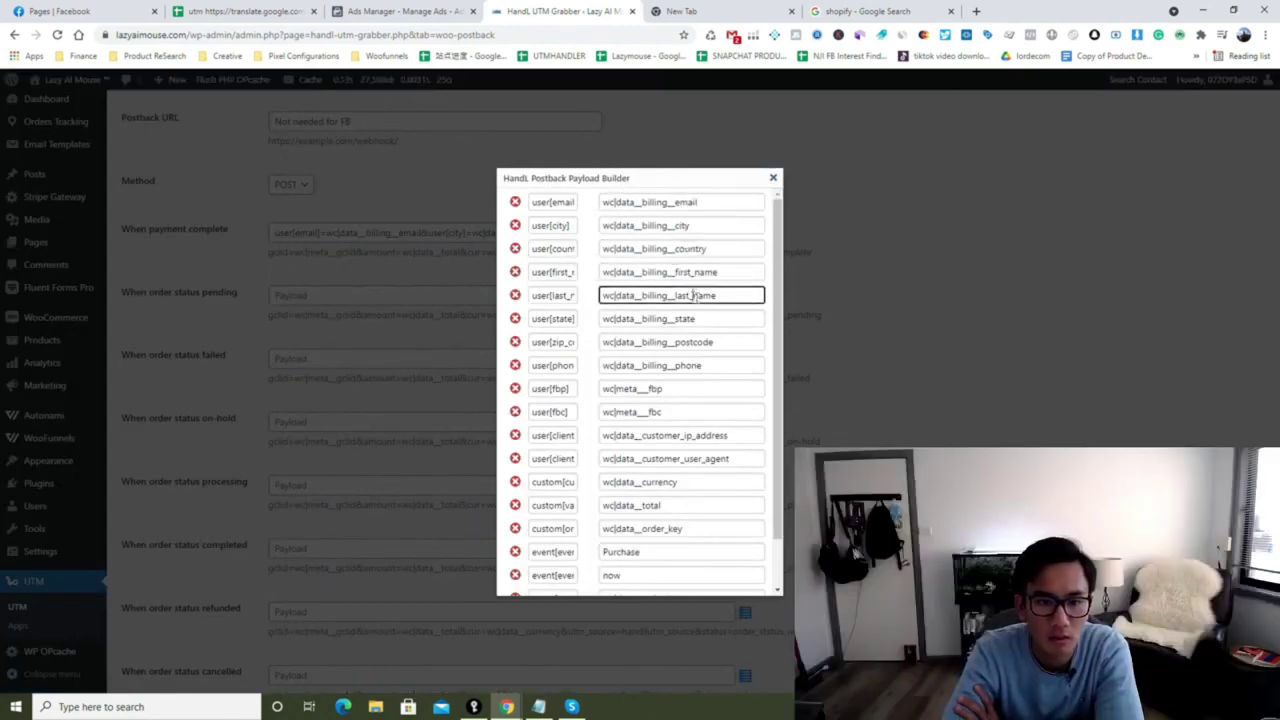
drag(678, 318, 724, 384)
drag(646, 388, 671, 410)
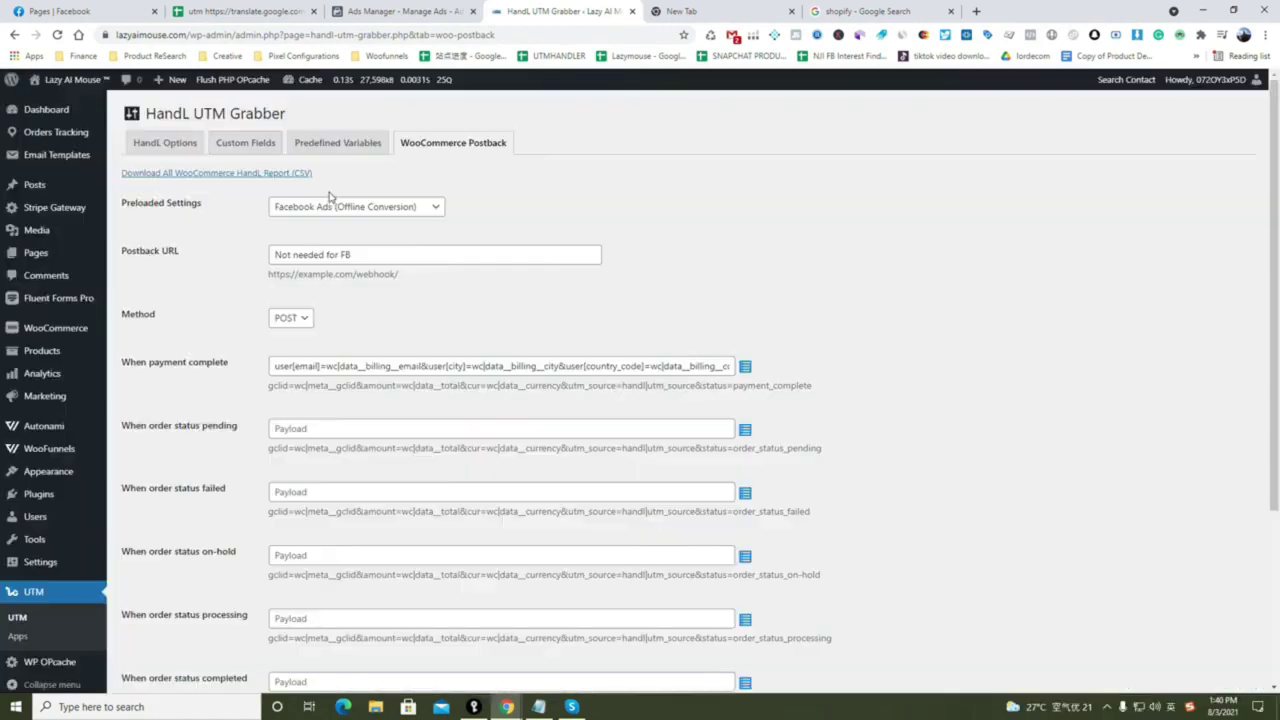